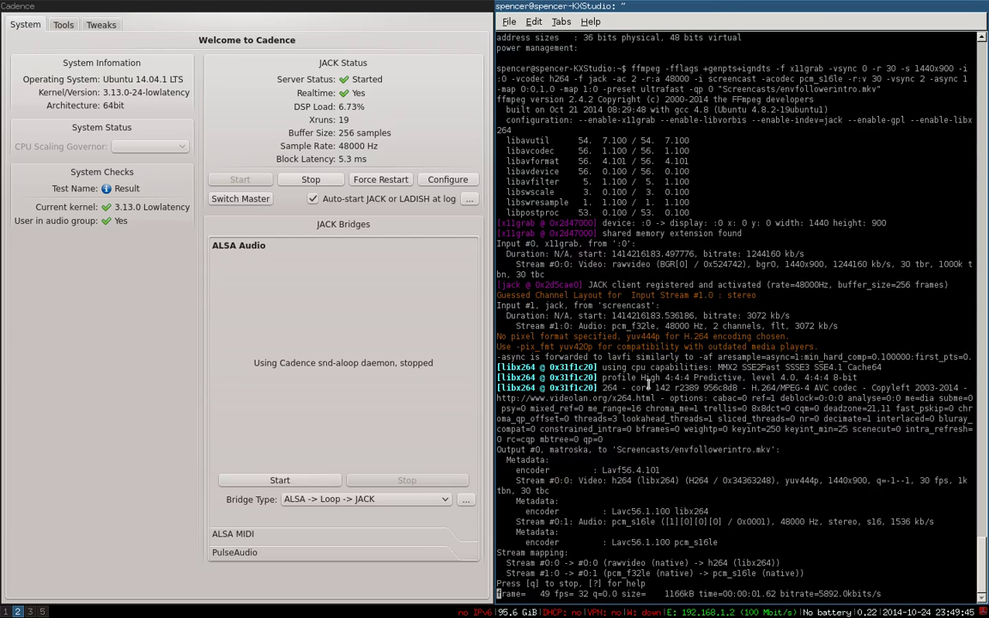
Wire the AMS Mixer Out port to screencast input_2 and input_1, then go to workspace 1.
key(super+3)
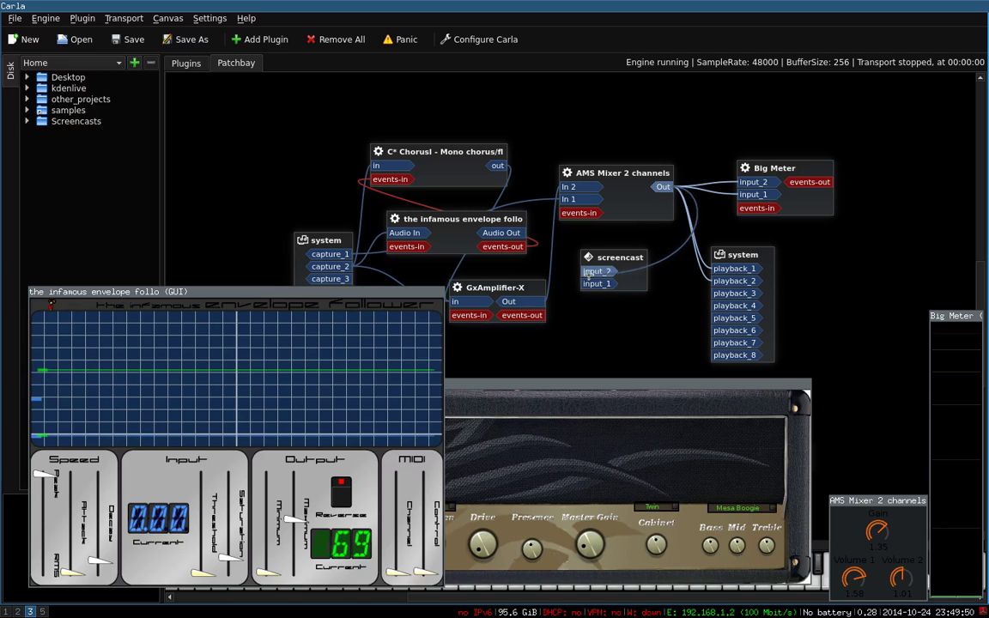
drag(588, 274, 665, 188)
drag(591, 293, 594, 292)
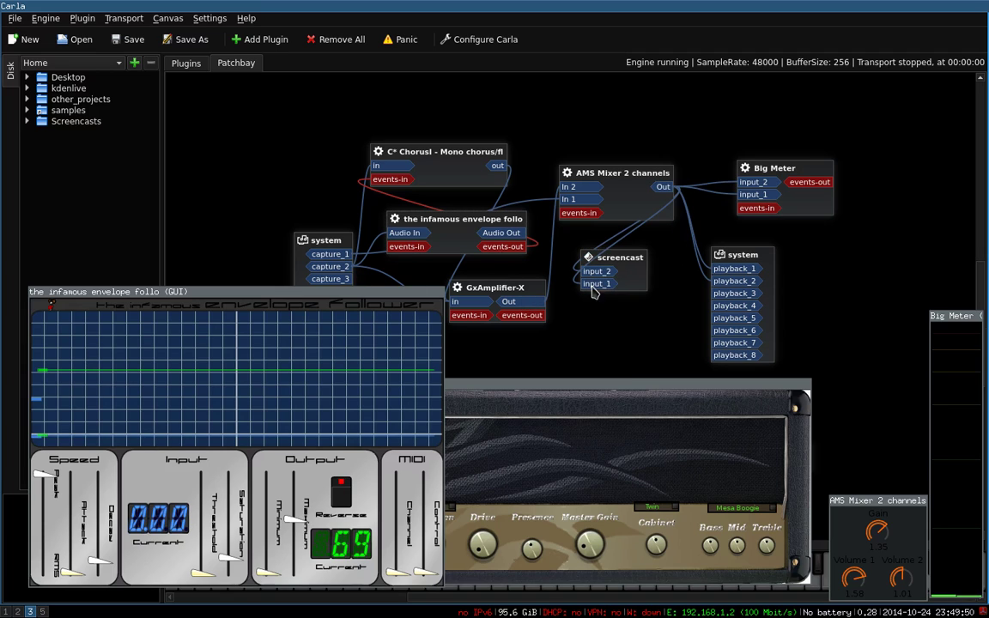
click(6, 612)
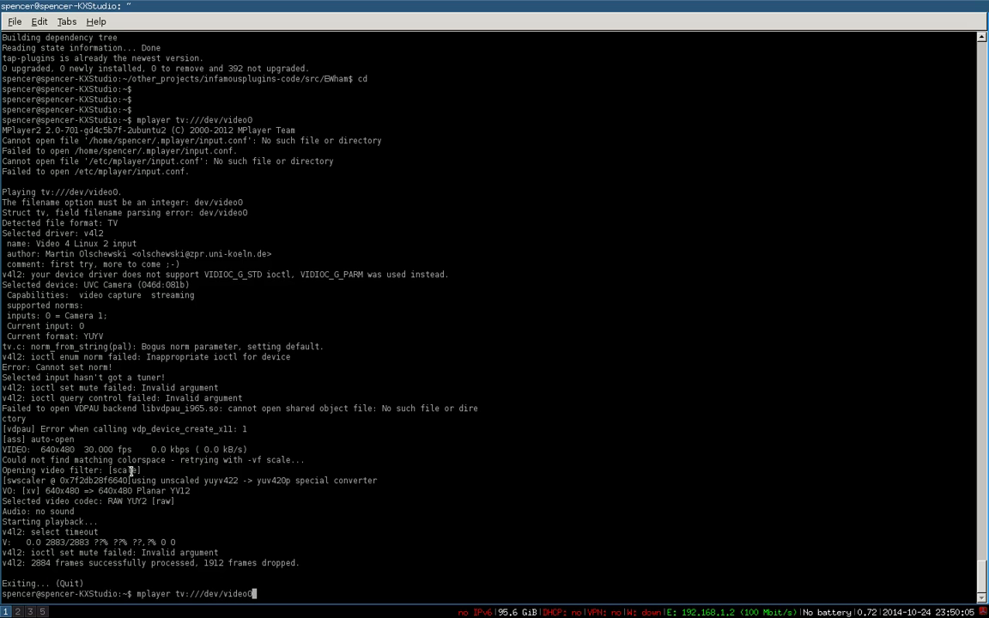
Start playing the /dev/video0 webcam feed in mplayer and look over the Cadence and Carla workspaces.
key(Return)
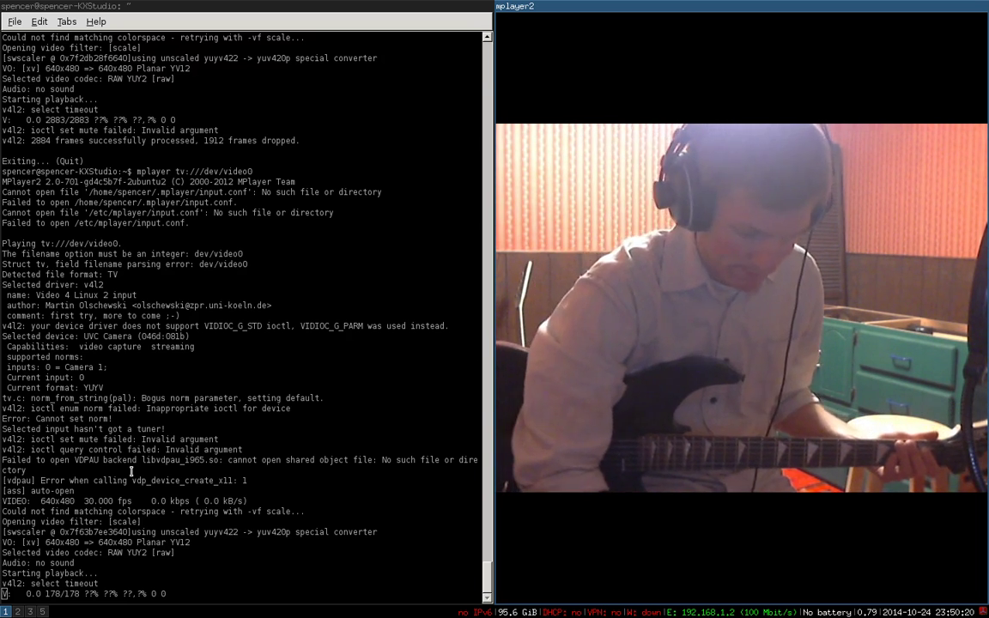
key(super+2)
key(super+3)
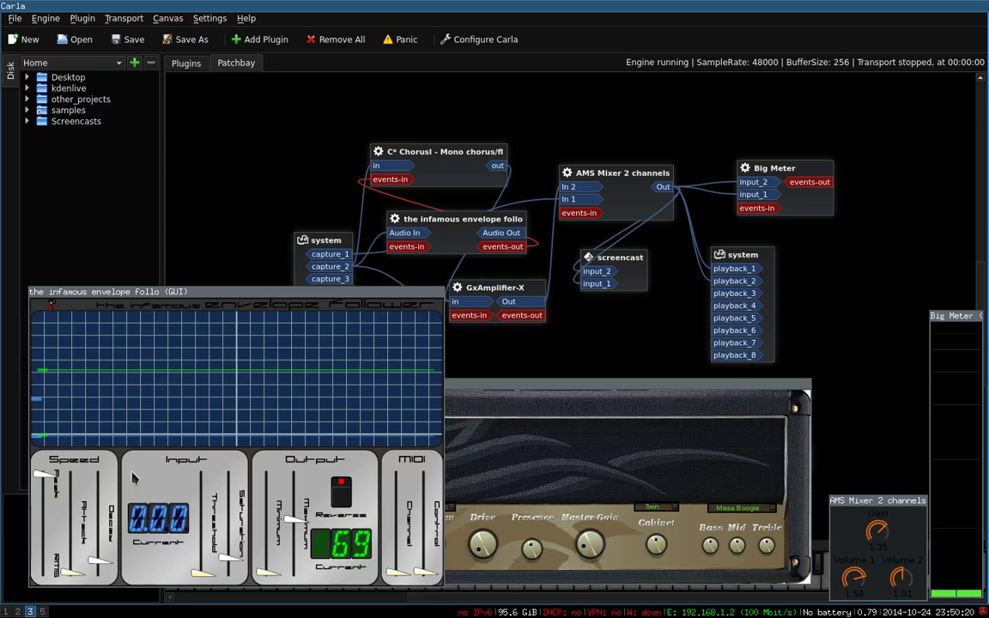
Move the envelope follower window up and right toward the patchbay centre, then return to workspace 1.
key(super+1)
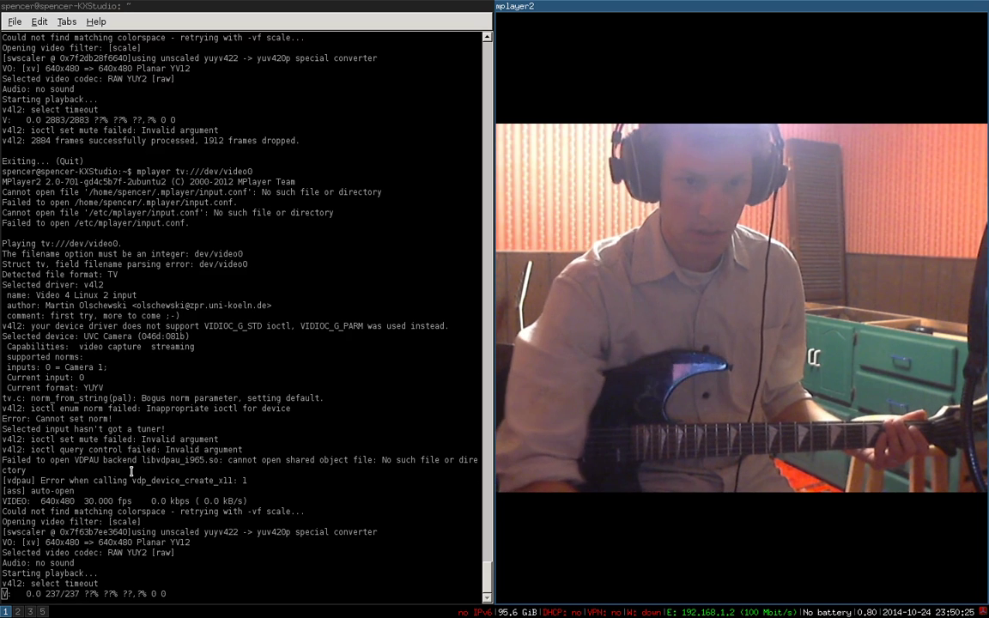
key(super+3)
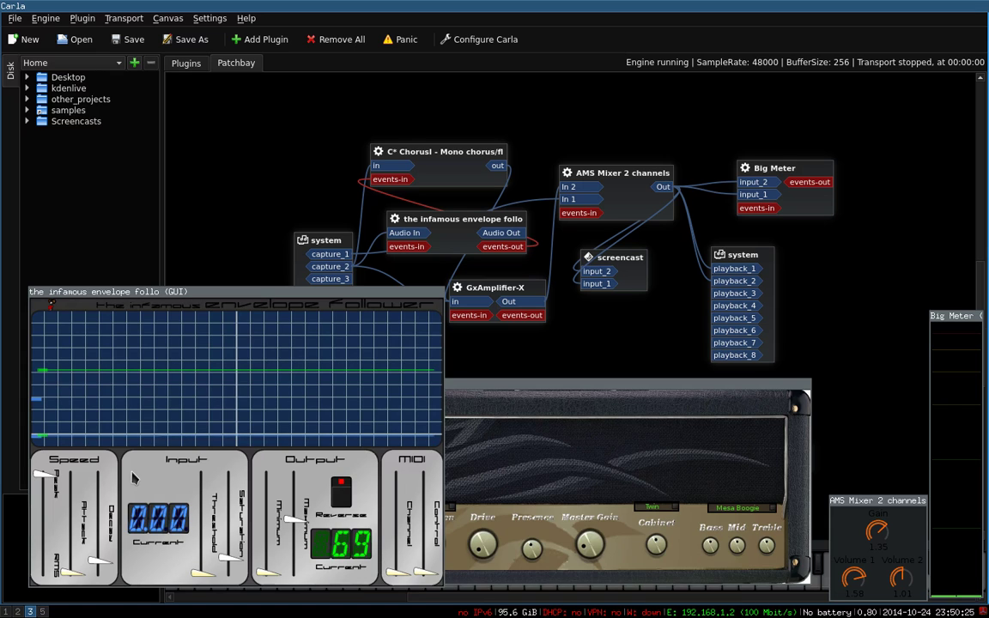
drag(272, 303, 536, 198)
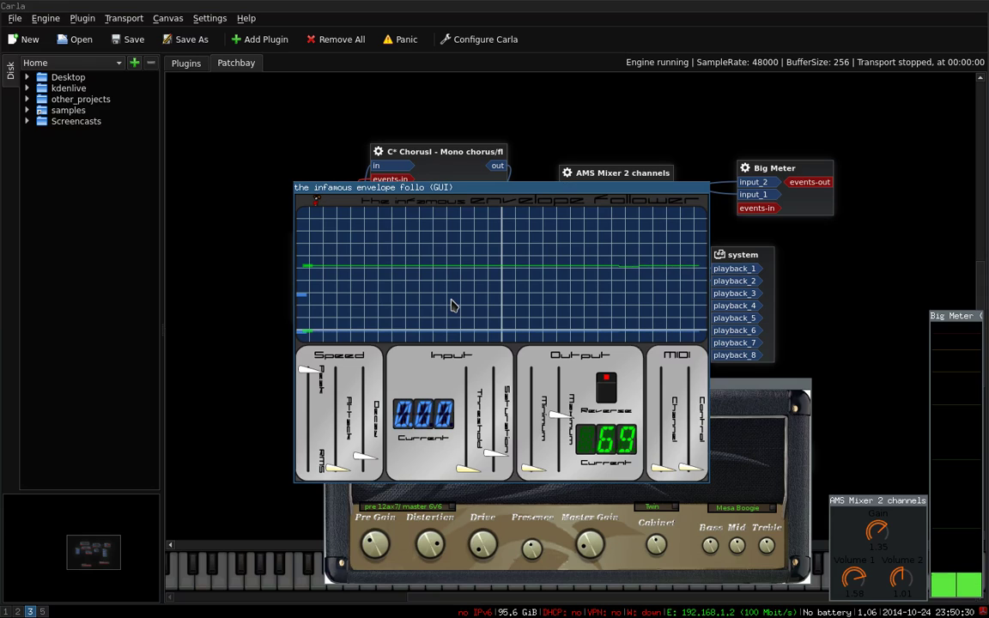
click(5, 612)
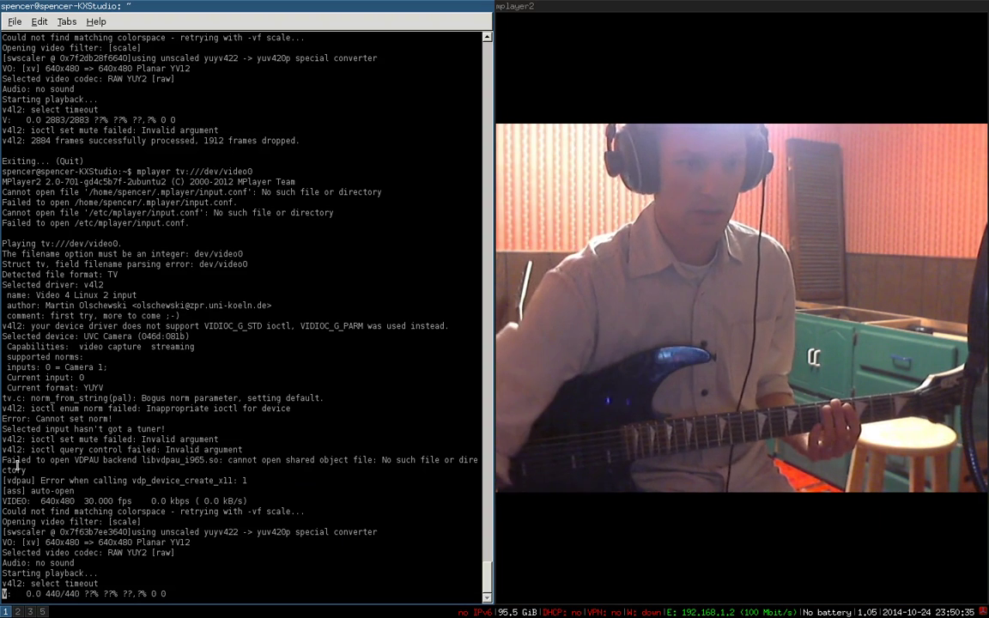
Raise the envelope follower window, turn its Reverse output off, and set input Saturation to 1.000.
click(30, 612)
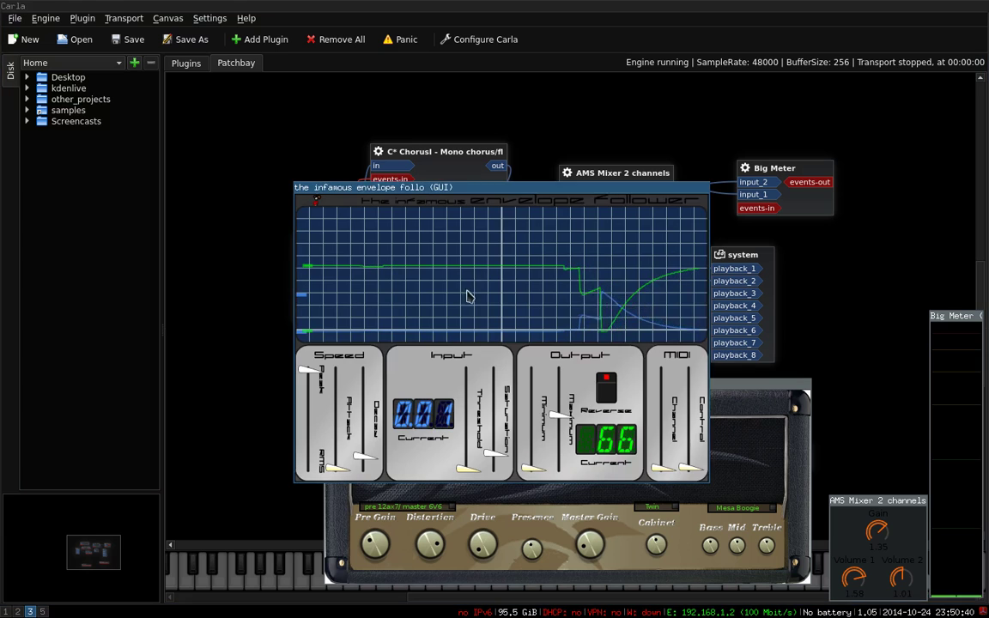
drag(507, 187, 506, 126)
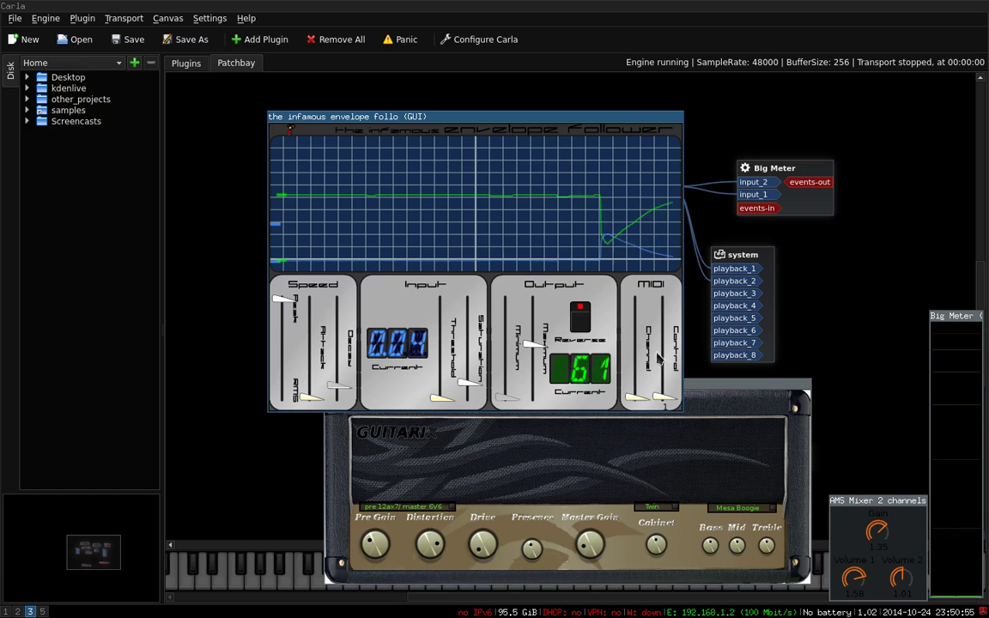
click(587, 328)
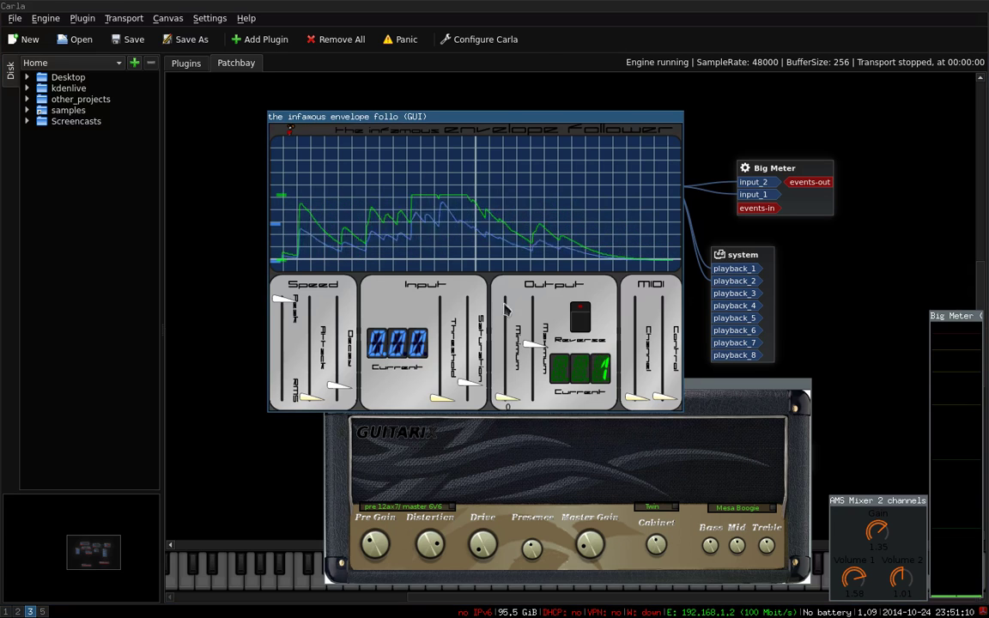
mouse_move(295, 307)
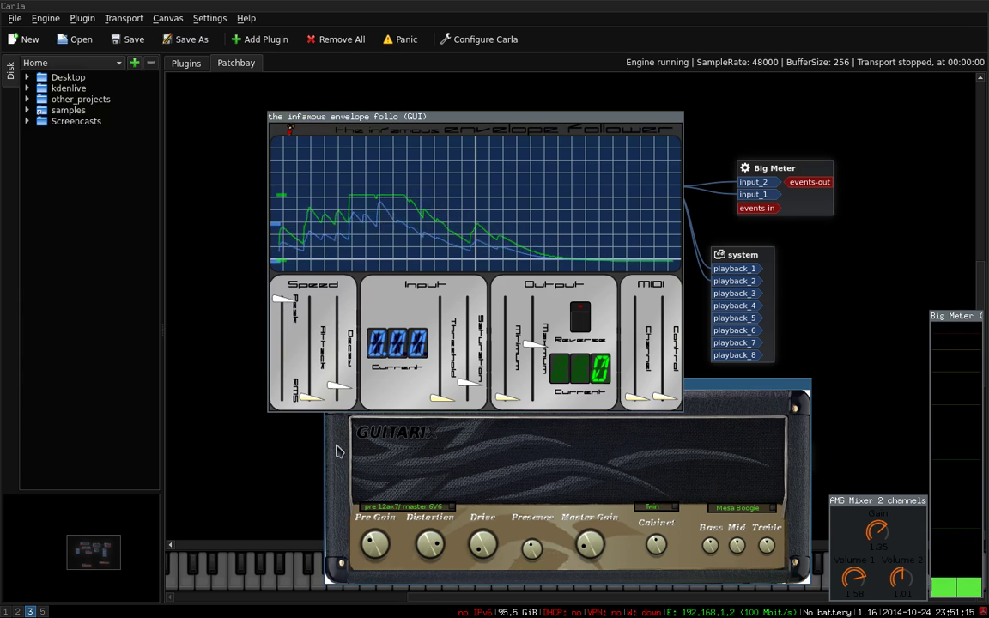
mouse_move(468, 384)
mouse_down()
mouse_move(470, 352)
mouse_move(463, 389)
mouse_up()
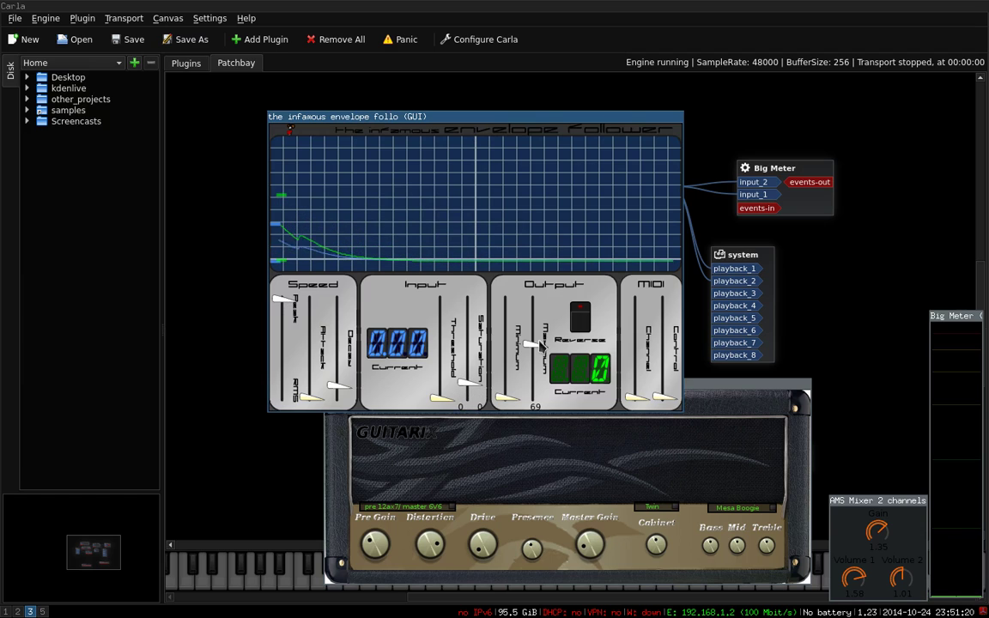
Raise the output Maximum from 69 to 127 and set the envelope type to 0.180.
drag(539, 344, 523, 284)
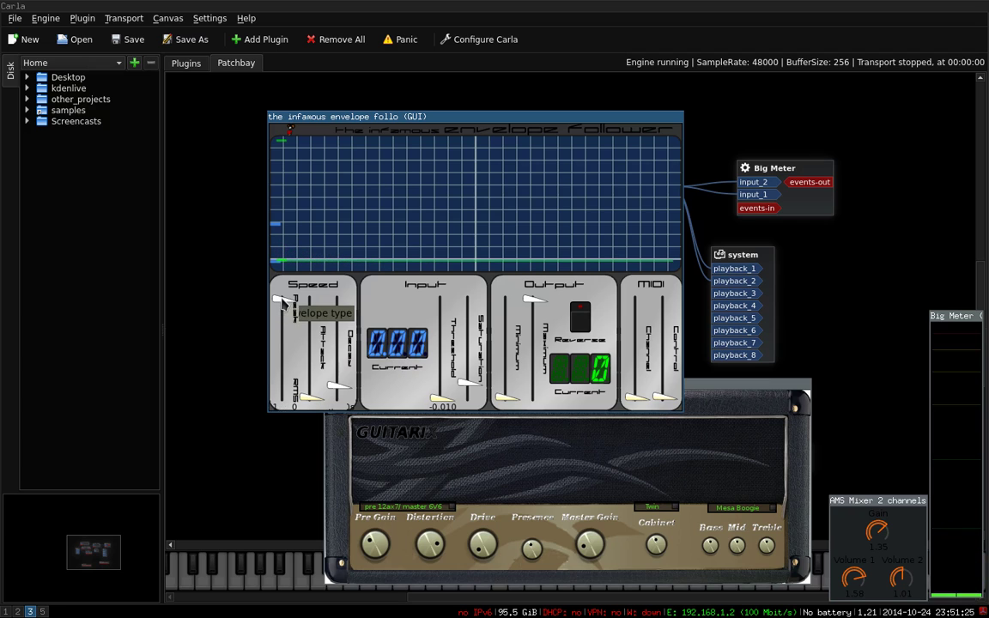
drag(286, 333, 284, 271)
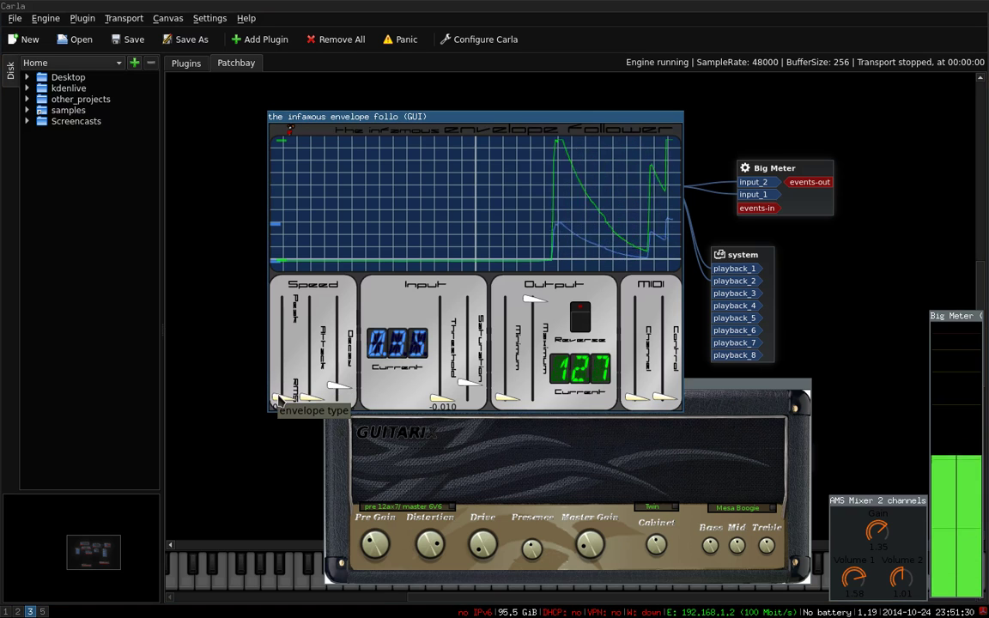
drag(281, 400, 281, 300)
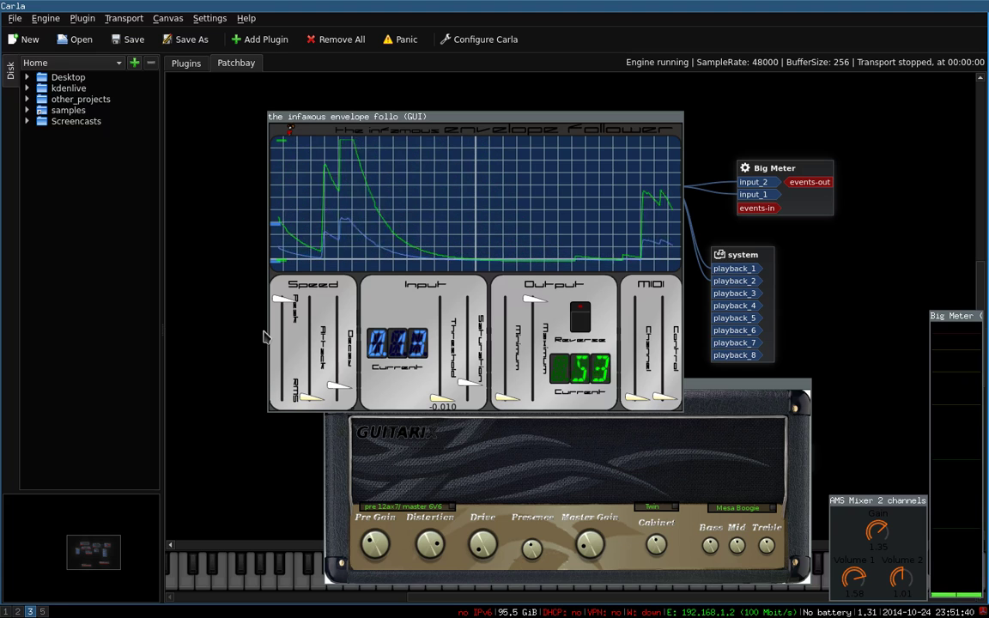
Lengthen the Attack time to 0.401 s, then 12.801 s.
mouse_move(312, 397)
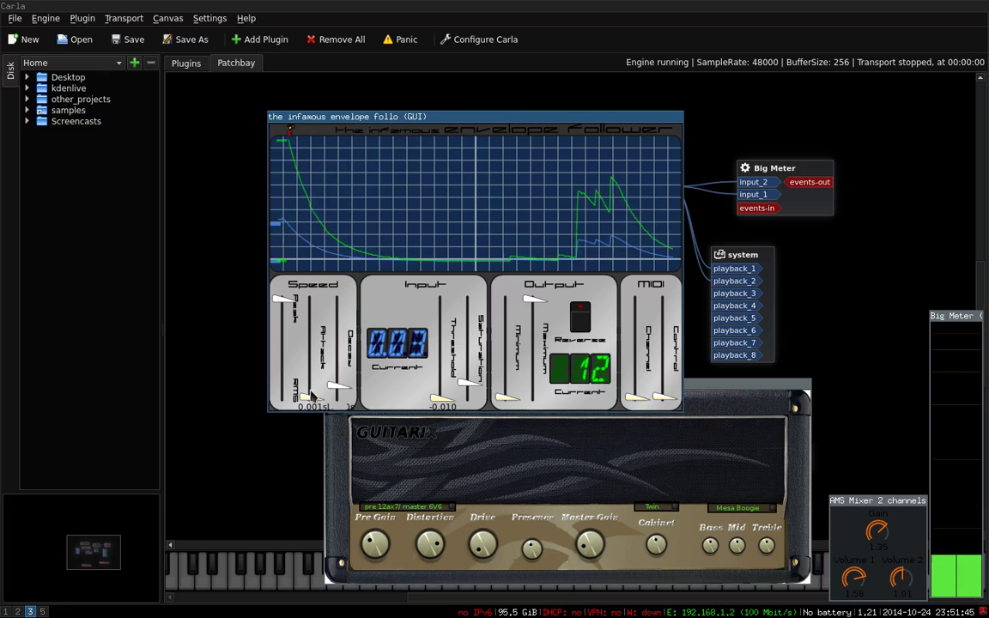
drag(313, 397, 310, 394)
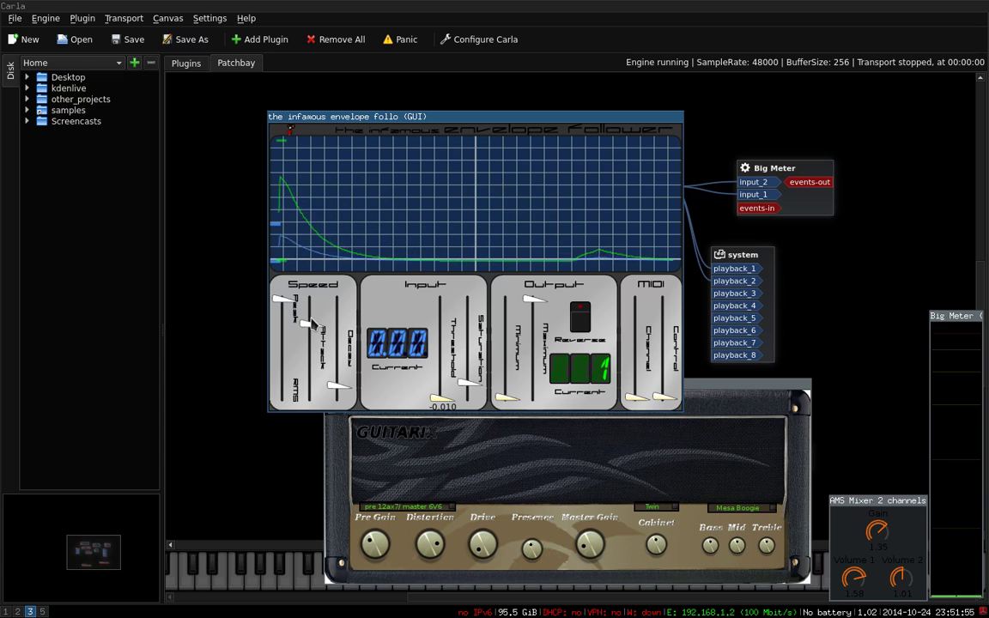
drag(315, 329, 318, 318)
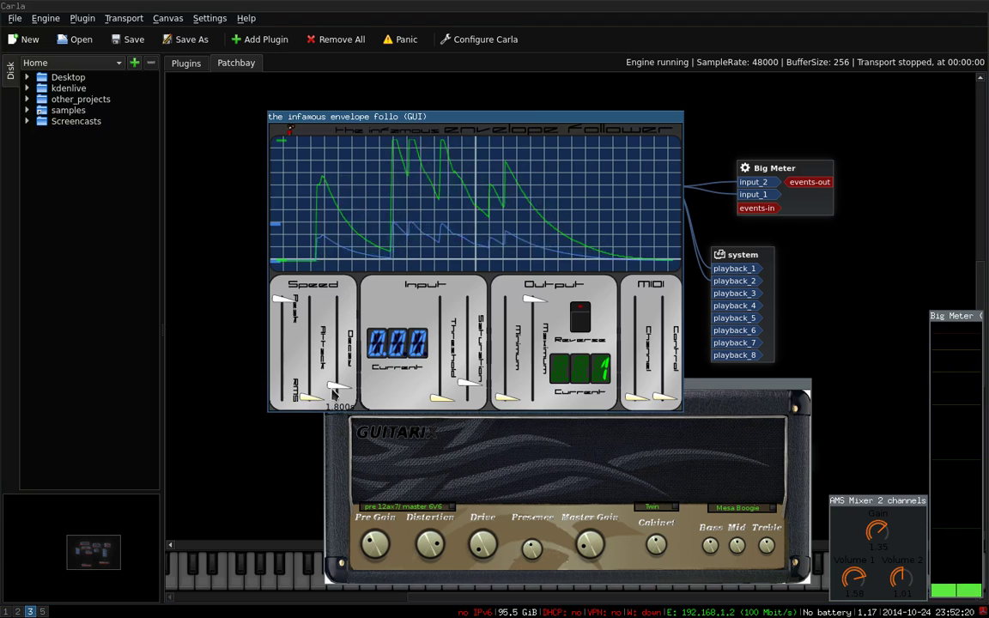
Lengthen the envelope follower's Decay time and review the Speed slider values.
drag(334, 388, 337, 328)
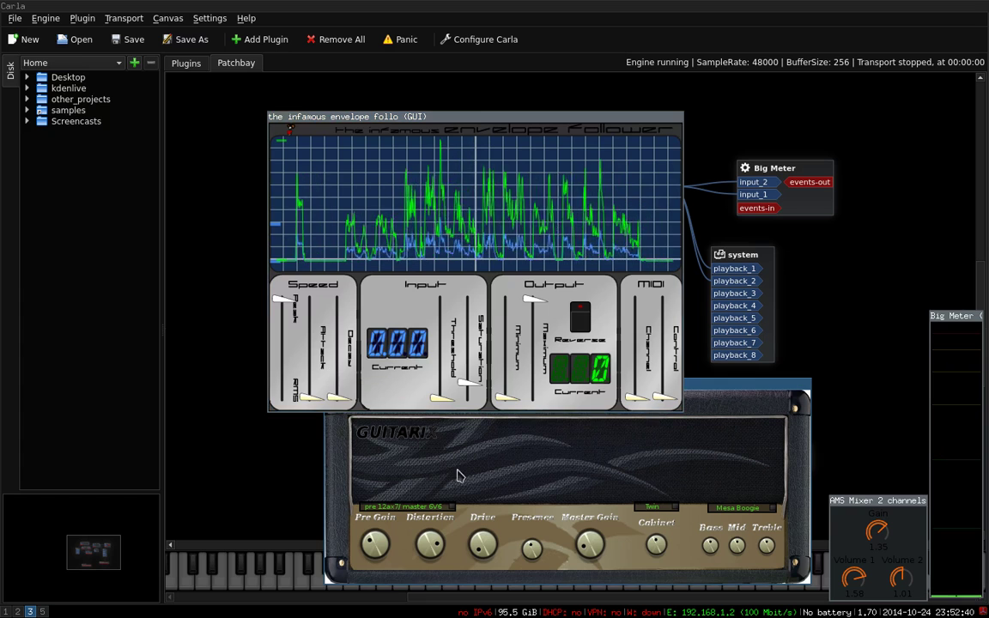
mouse_move(335, 398)
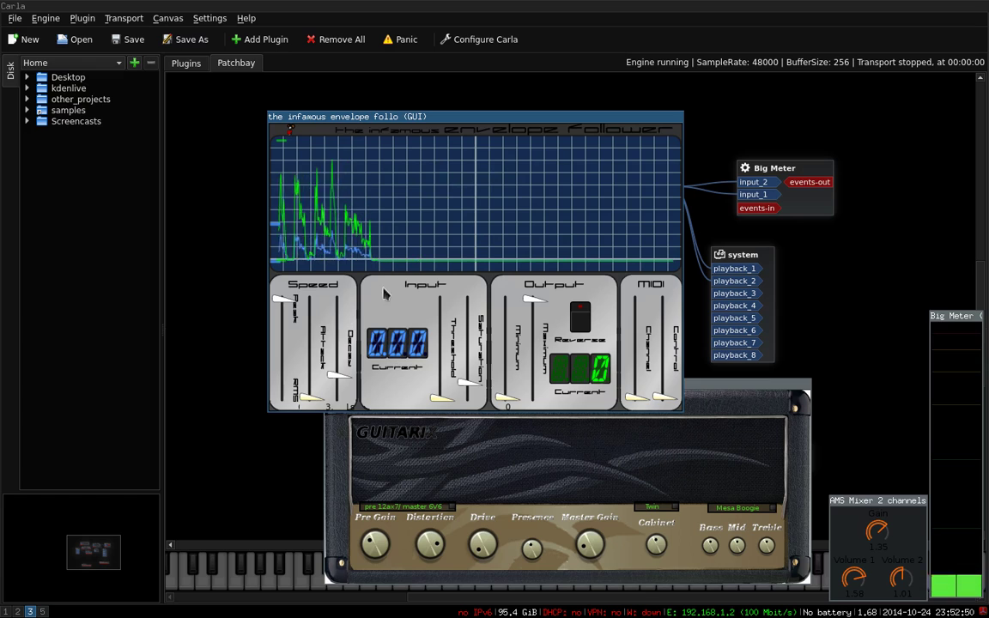
mouse_move(307, 380)
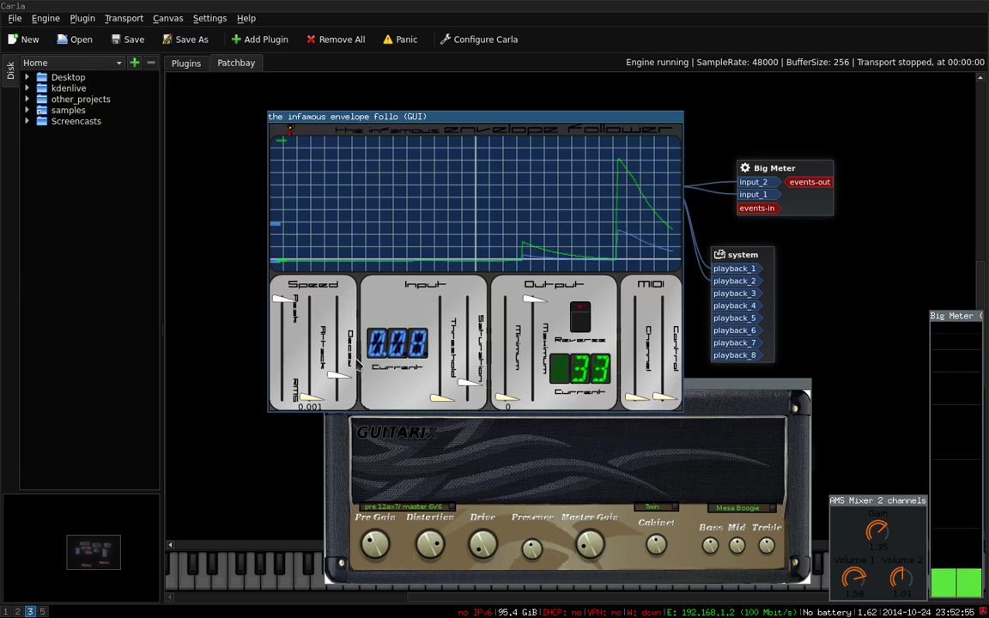
mouse_move(351, 338)
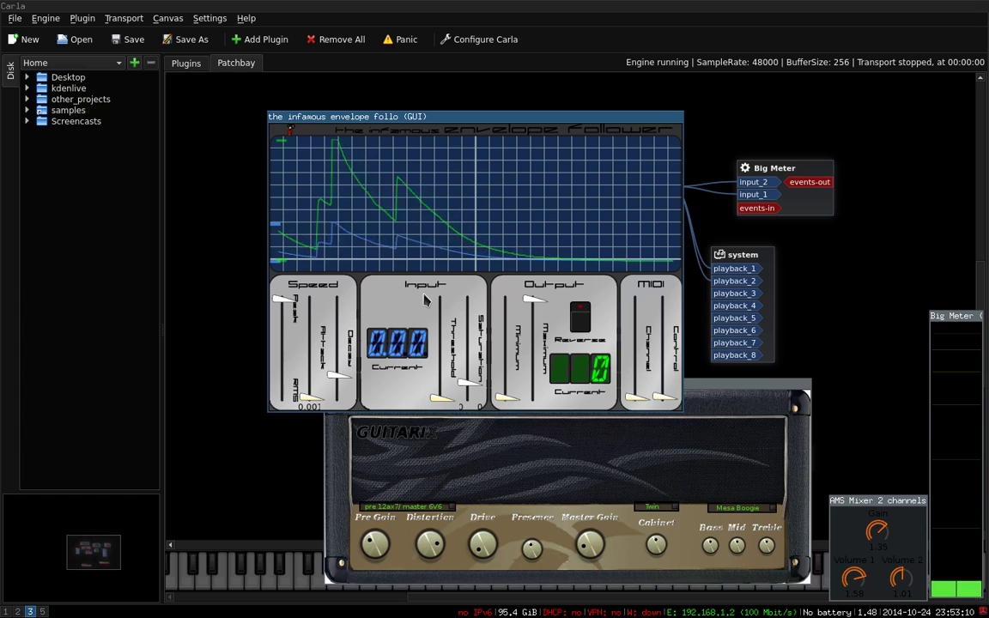
Raise the envelope follower's input Saturation to 0.640, then lower it to 0.200.
mouse_move(471, 346)
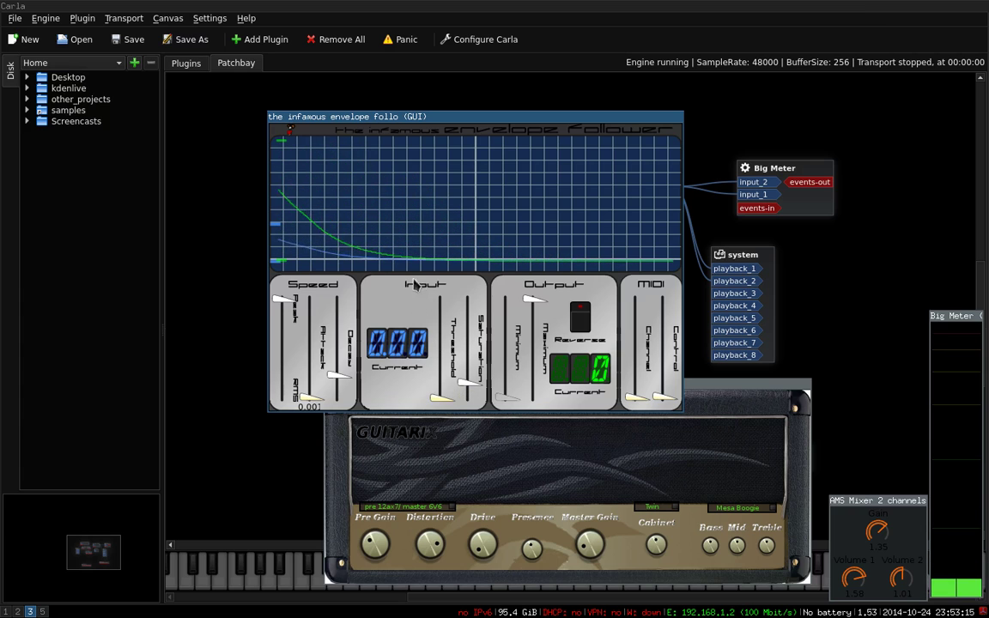
mouse_move(470, 324)
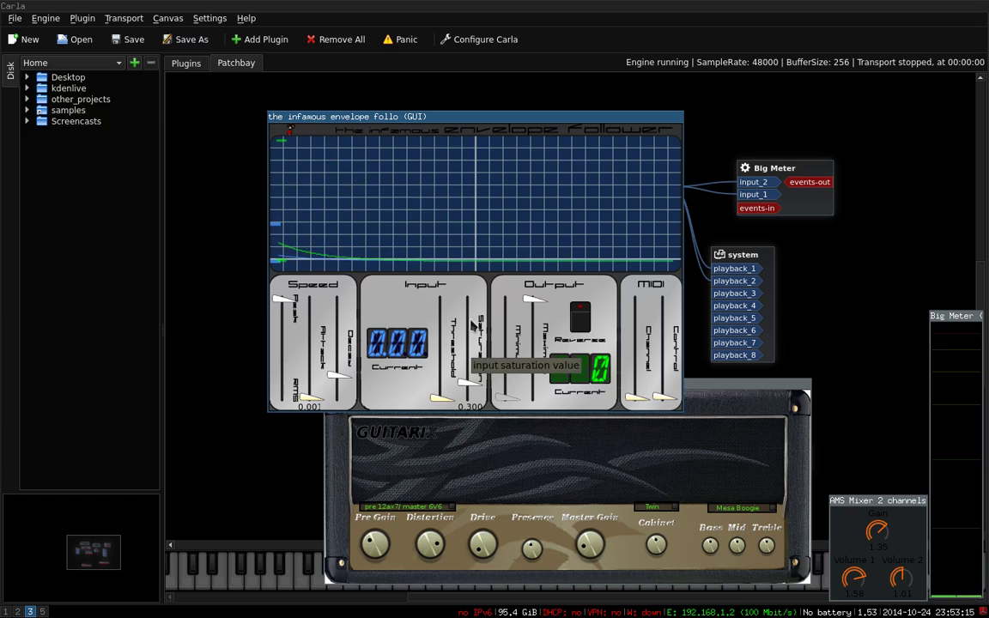
mouse_move(519, 326)
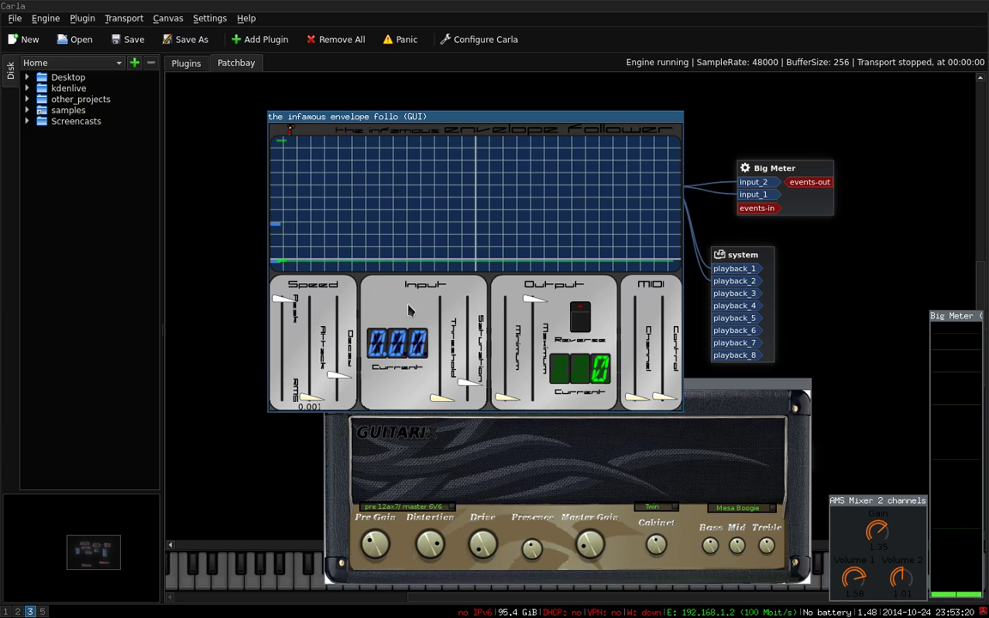
drag(468, 387, 472, 362)
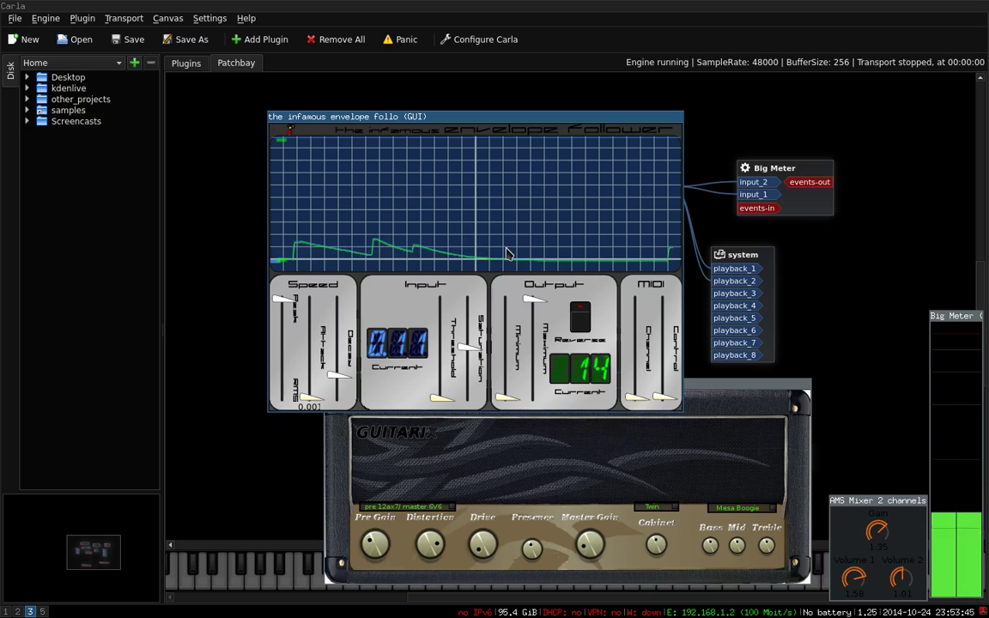
drag(474, 352, 466, 380)
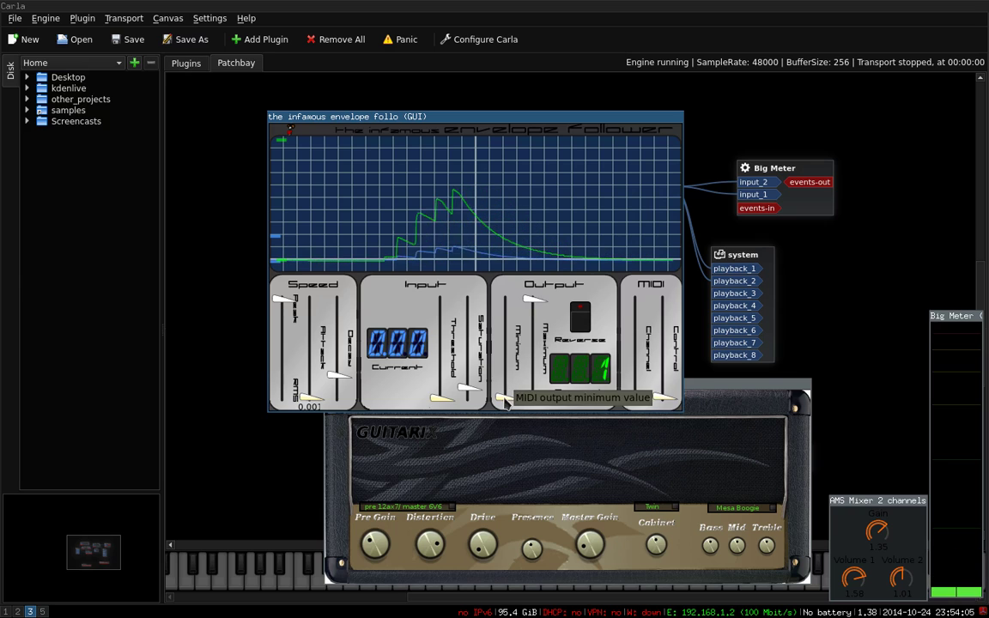
Raise the output Minimum to 52 and lower the output Maximum in two steps.
drag(506, 403, 506, 367)
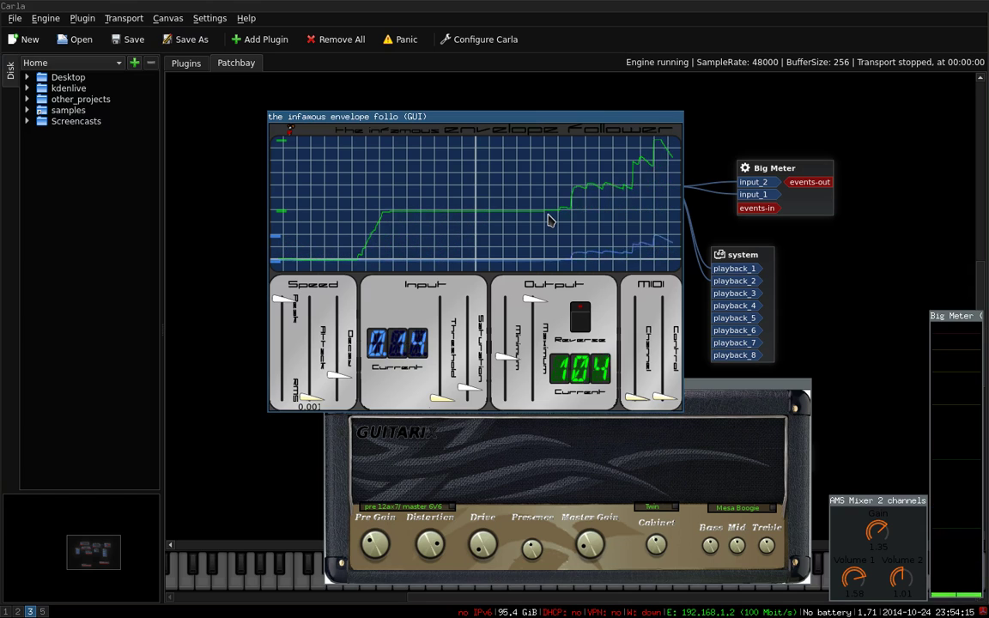
drag(532, 299, 537, 326)
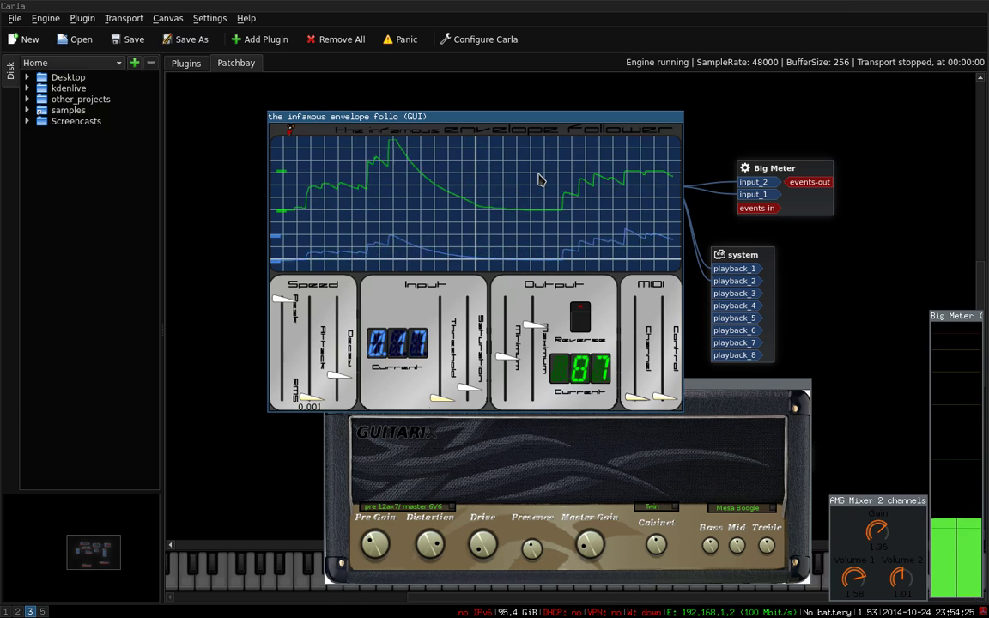
click(629, 113)
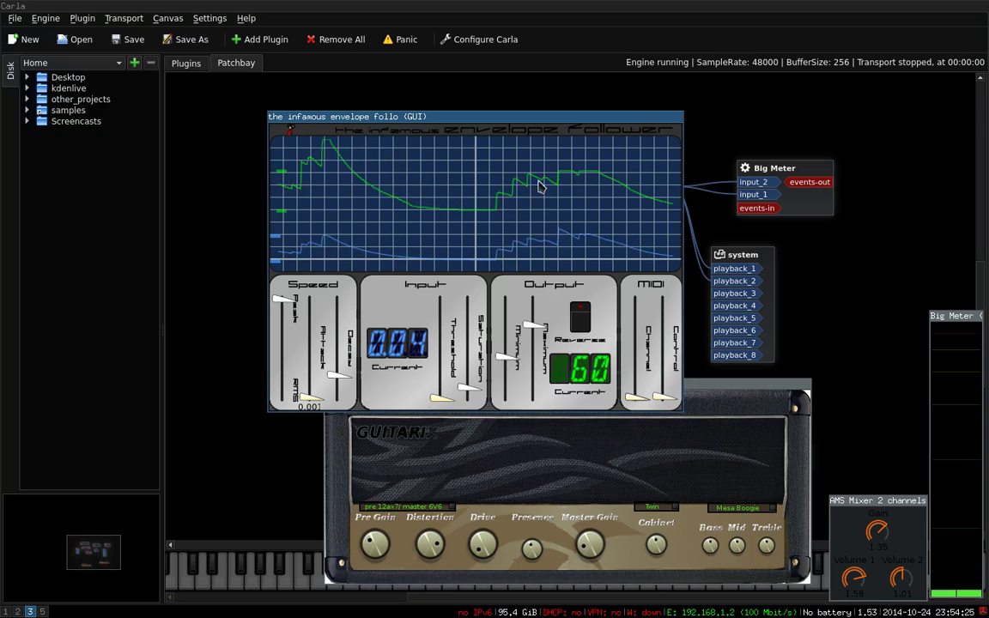
mouse_move(502, 341)
drag(537, 326, 532, 340)
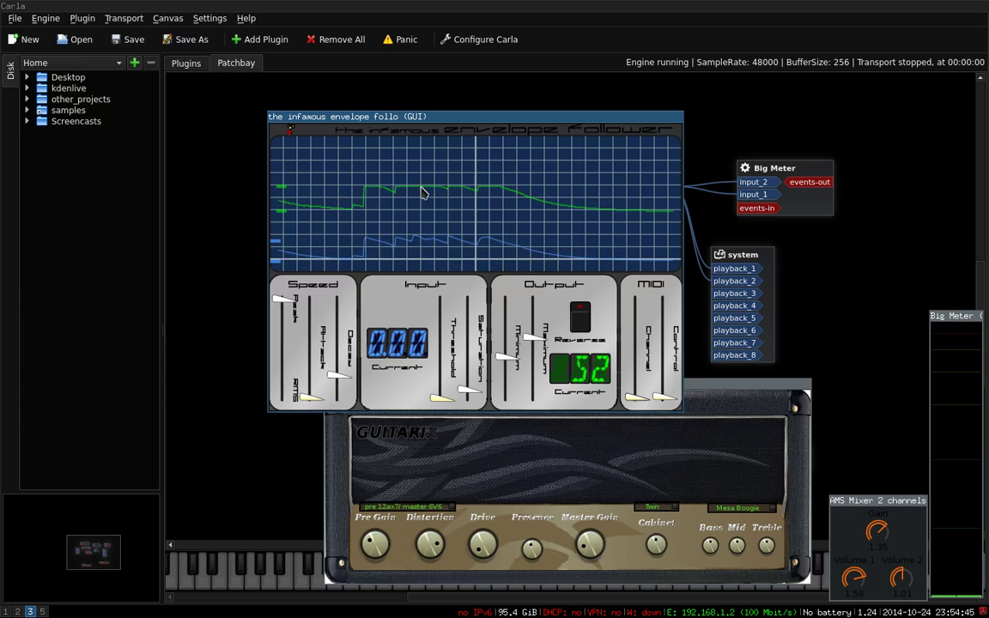
mouse_move(532, 375)
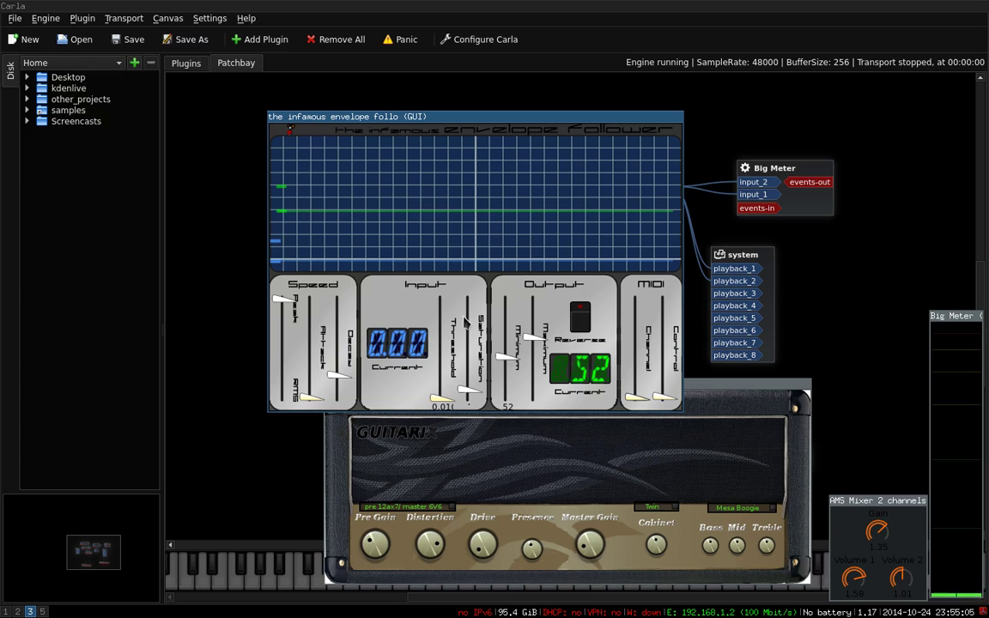
Reset the output range to 0–127, turn Reverse on, and lower Maximum to 79.
drag(509, 365, 508, 401)
drag(533, 337, 530, 279)
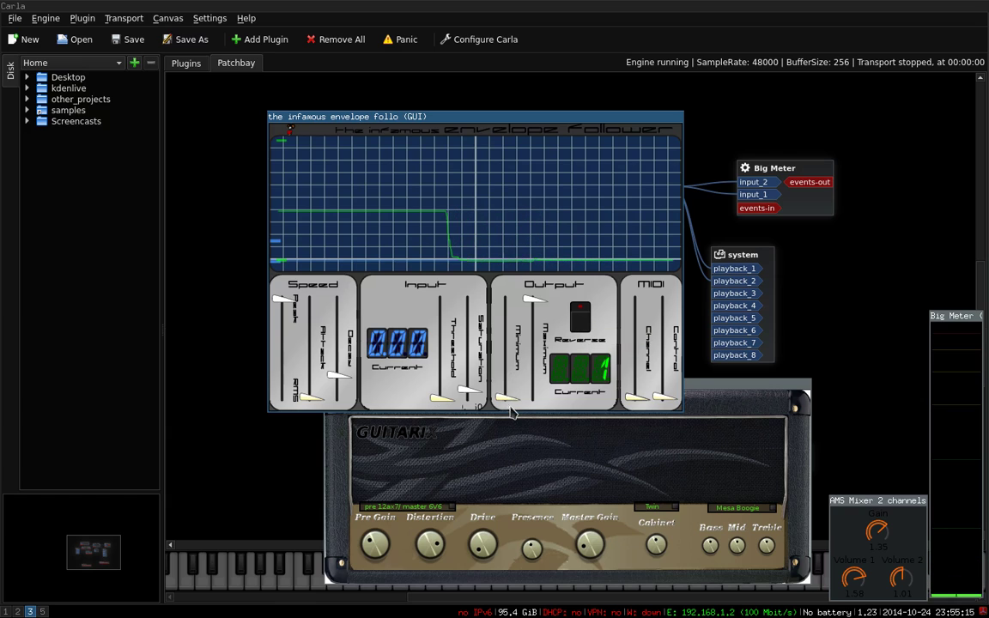
click(581, 318)
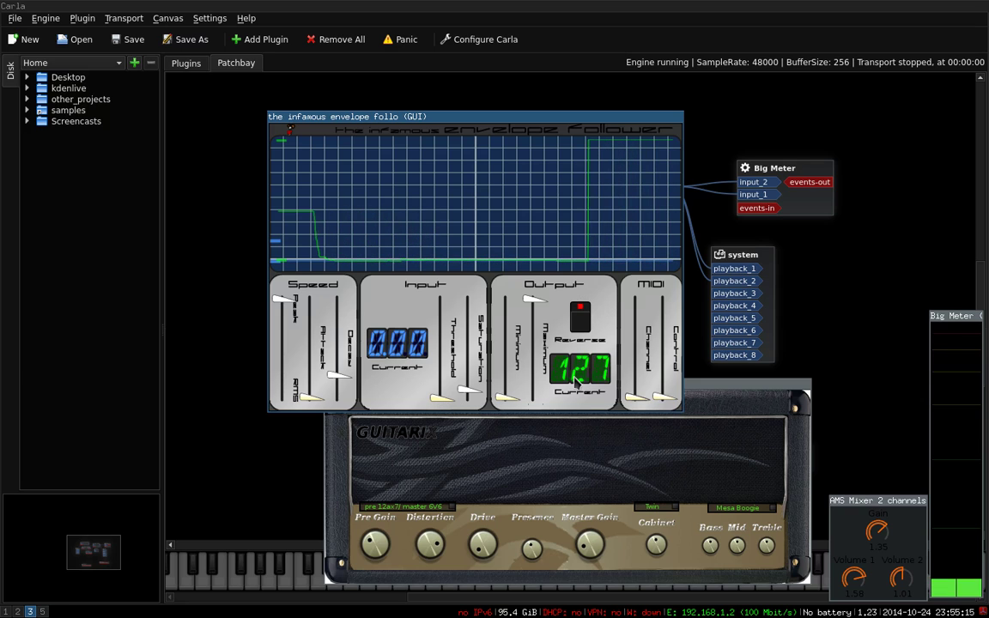
drag(534, 299, 534, 336)
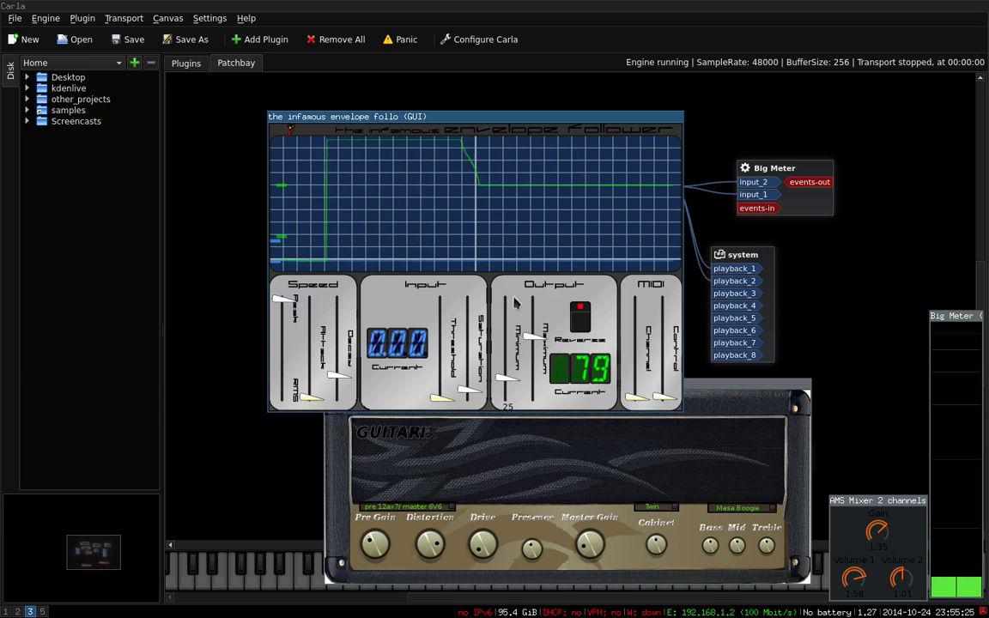
Toggle the output Reverse switch several times, leaving it off.
click(581, 320)
click(582, 320)
click(582, 320)
click(581, 319)
click(581, 319)
click(582, 320)
click(581, 319)
scroll(521, 343, down, 5)
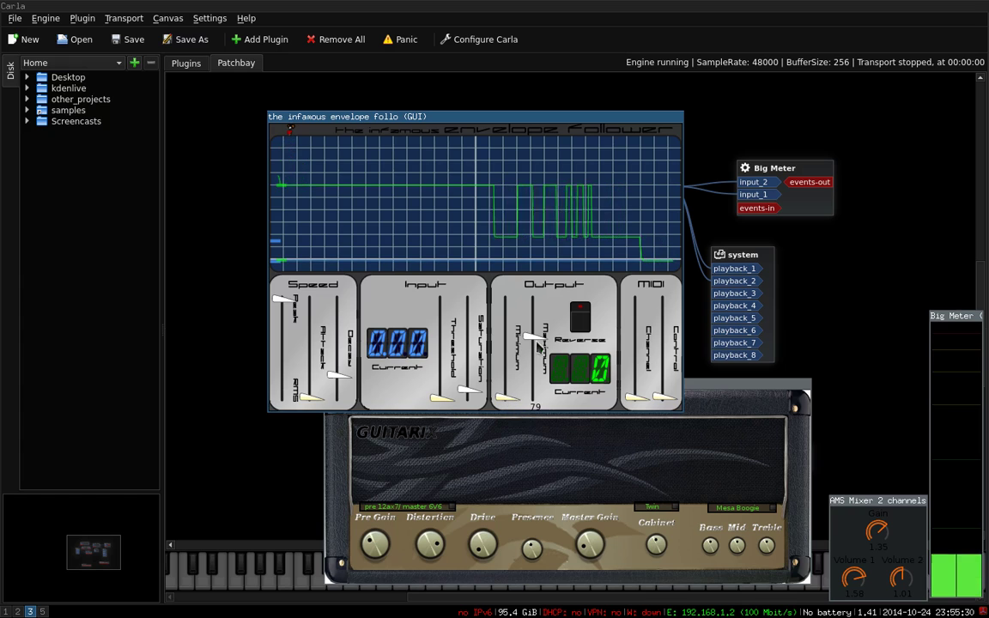
scroll(539, 343, up, 3)
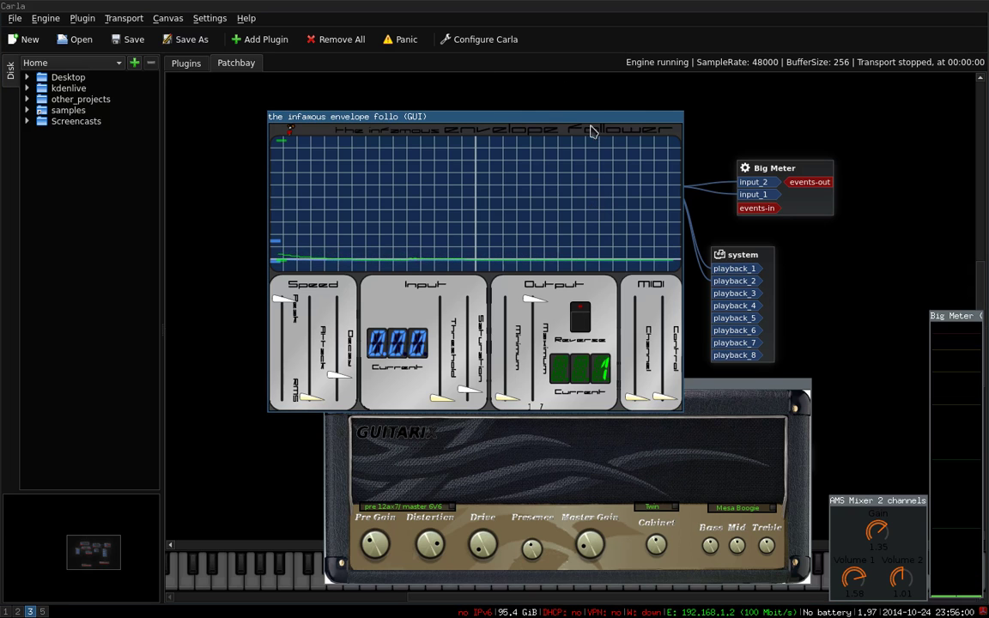
Move the envelope follower window aside, settling it over the patchbay centre.
drag(600, 117, 767, 79)
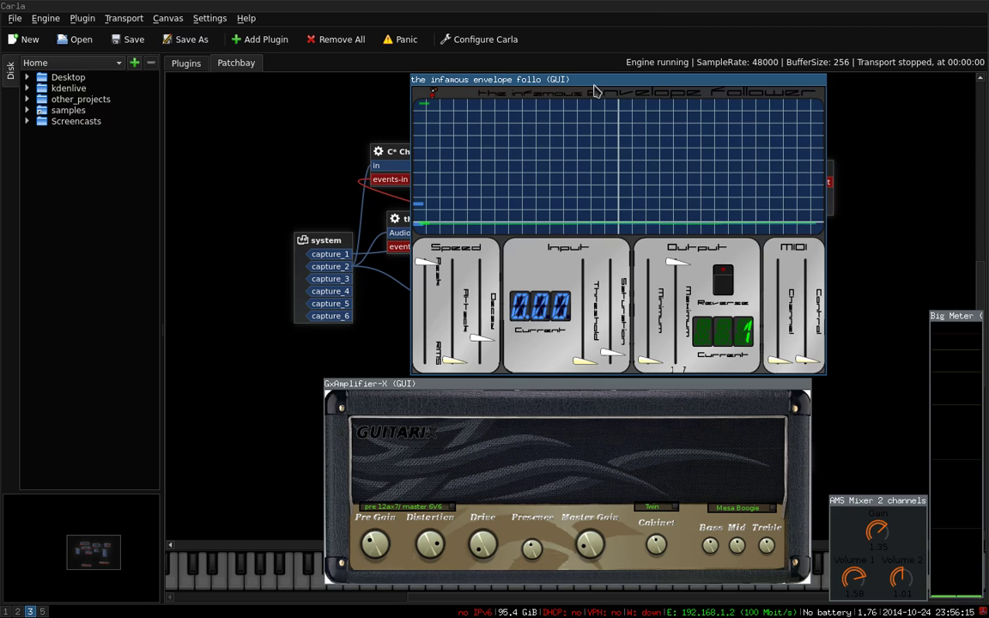
drag(598, 88, 680, 106)
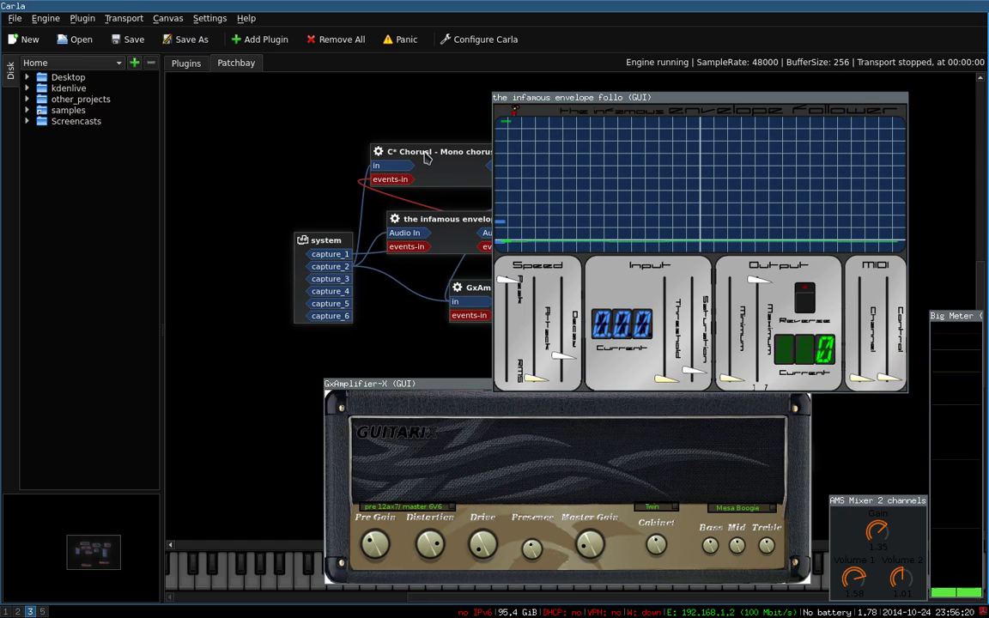
drag(541, 99, 516, 119)
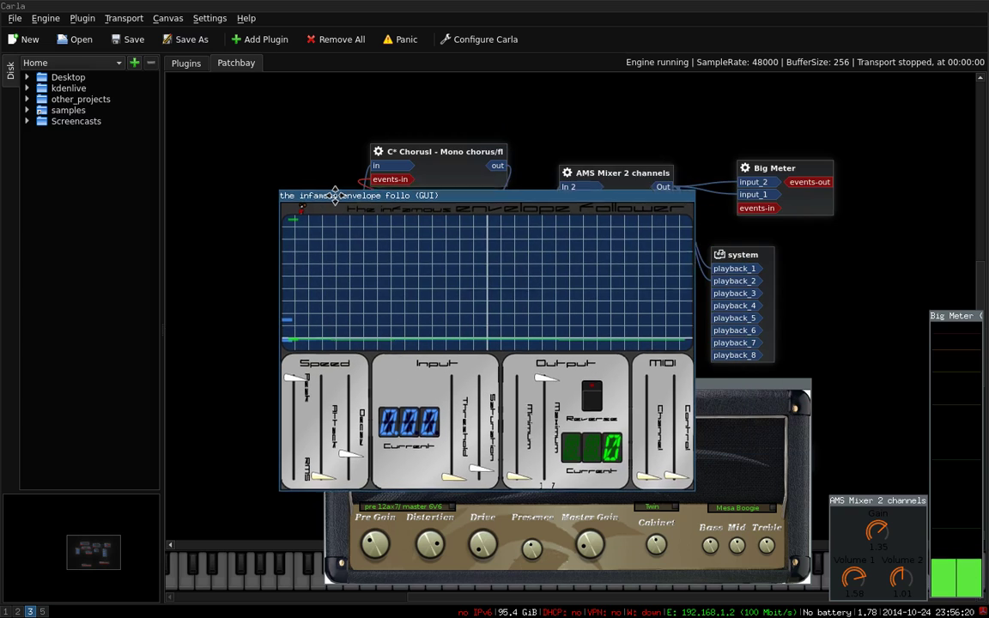
drag(329, 198, 327, 197)
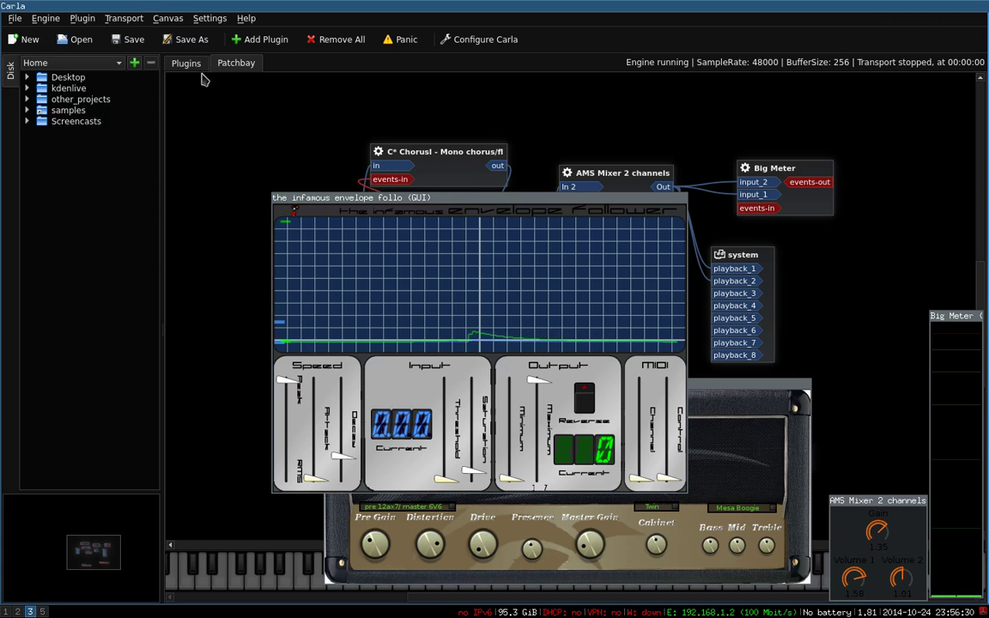
Open the C* ChorusI parameters and move it and the envelope follower window off the nodes.
double_click(378, 153)
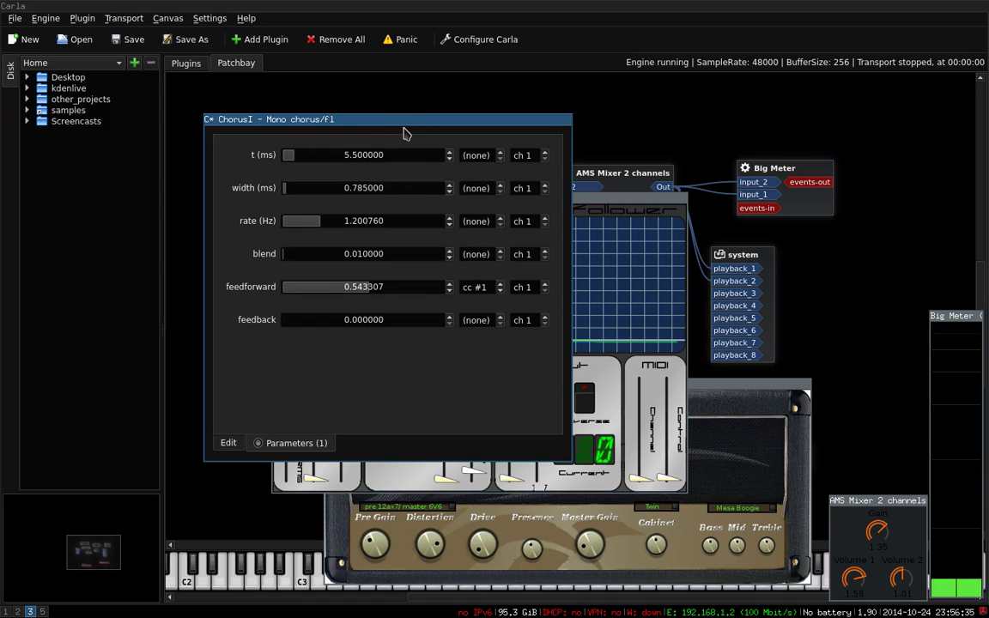
drag(404, 121, 262, 79)
drag(463, 198, 691, 249)
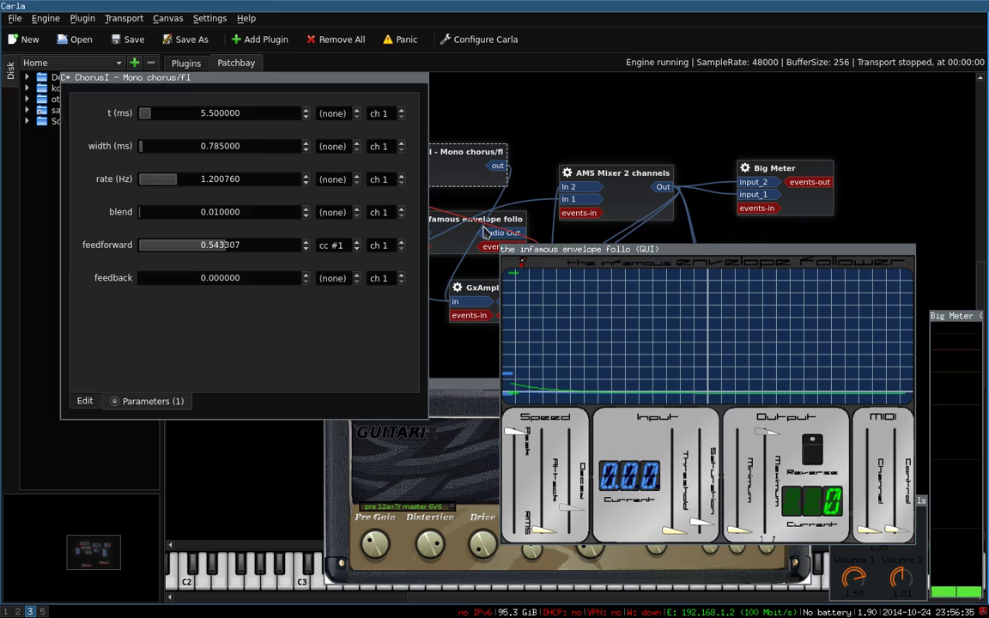
drag(342, 79, 330, 300)
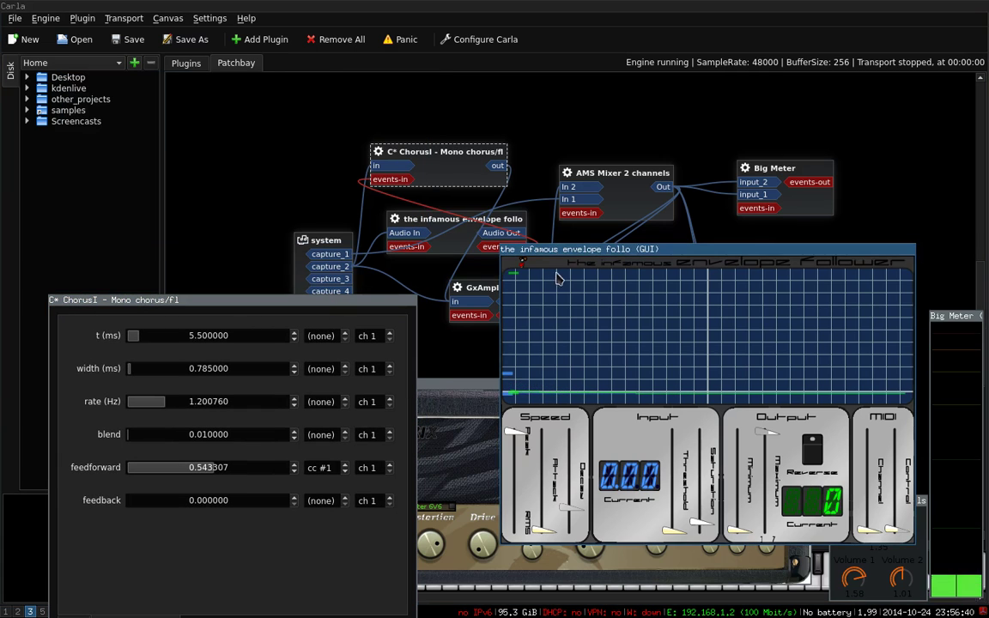
drag(560, 249, 589, 366)
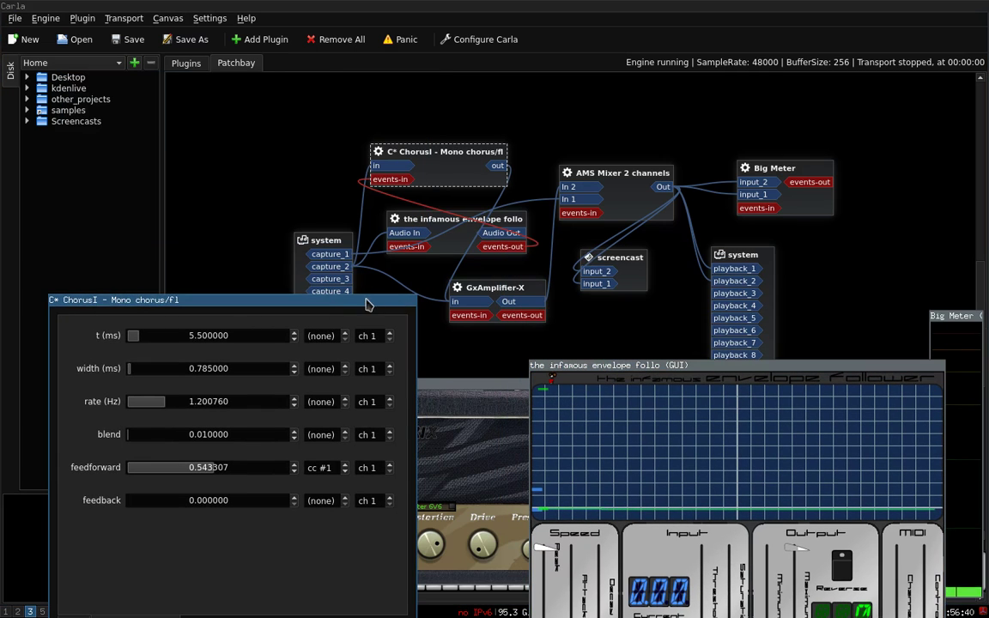
drag(364, 305, 344, 333)
Rearrange the nodes: GxAmplifier-X down-left, envelope follower at top, ChorusI nudged right.
drag(481, 288, 451, 302)
drag(508, 223, 407, 96)
drag(375, 152, 399, 151)
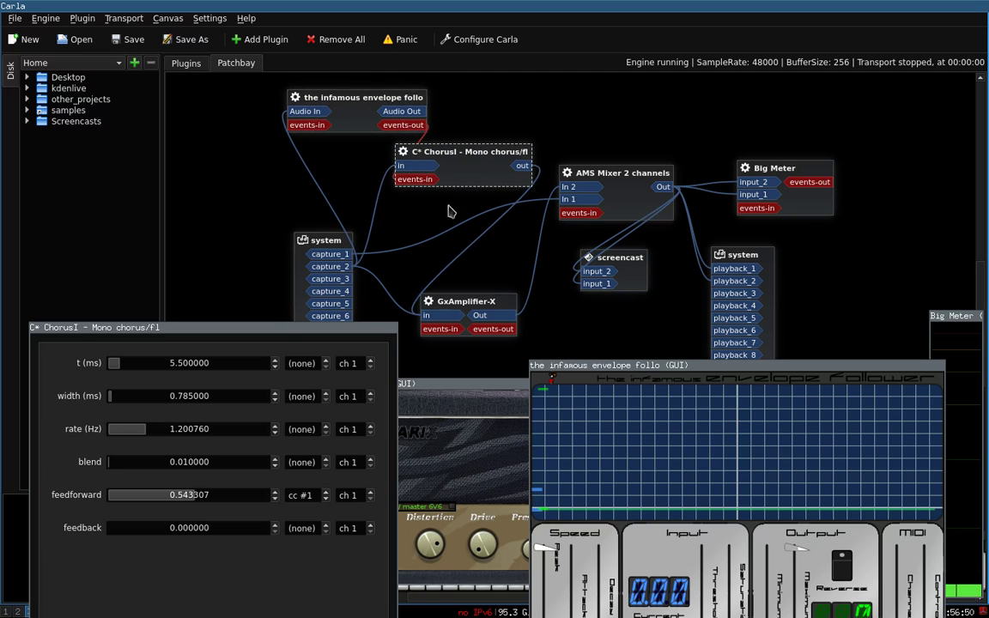
click(197, 63)
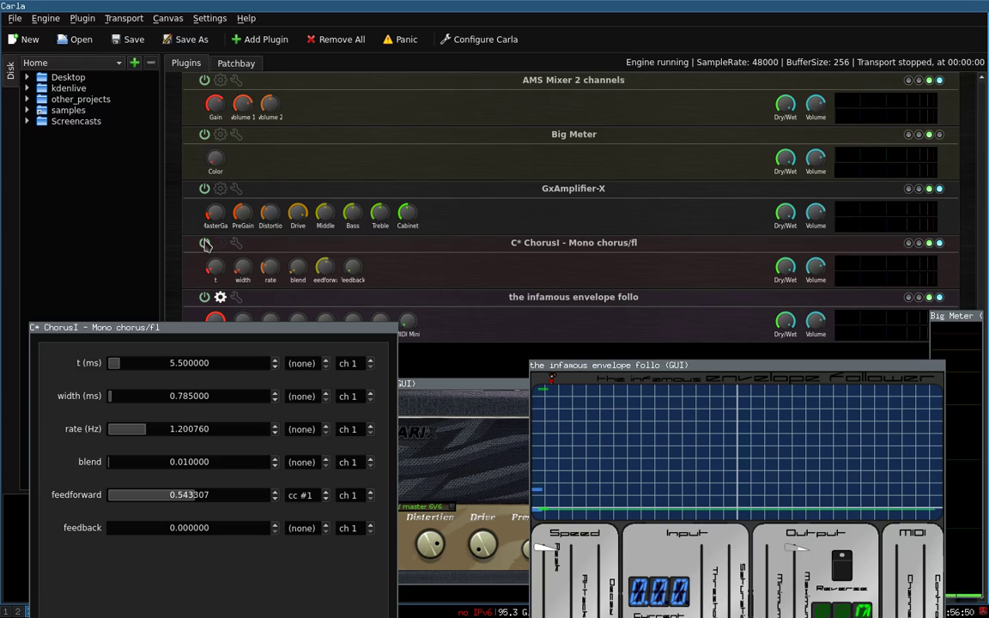
click(223, 60)
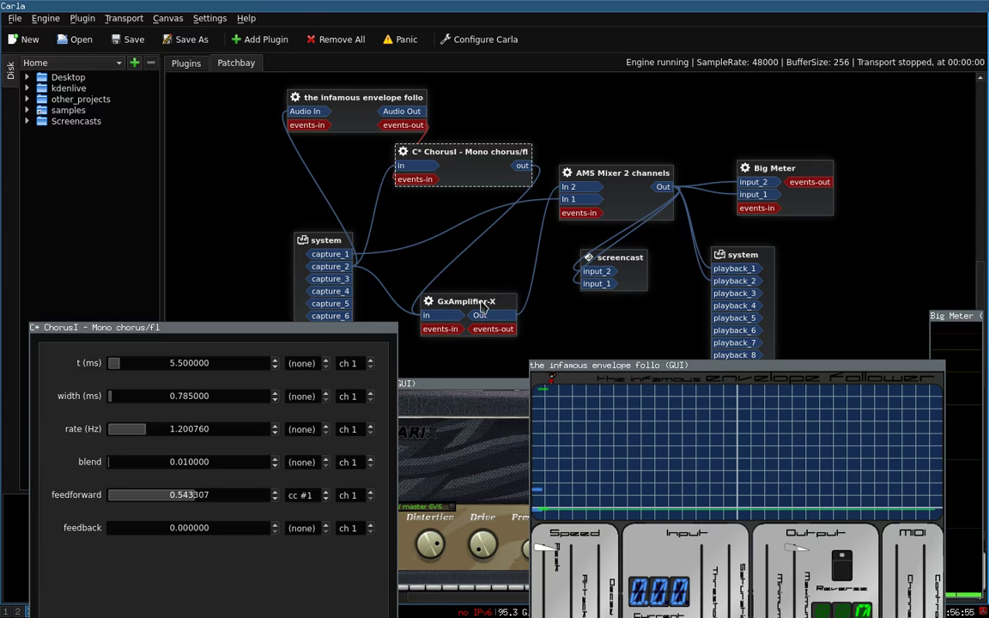
click(377, 296)
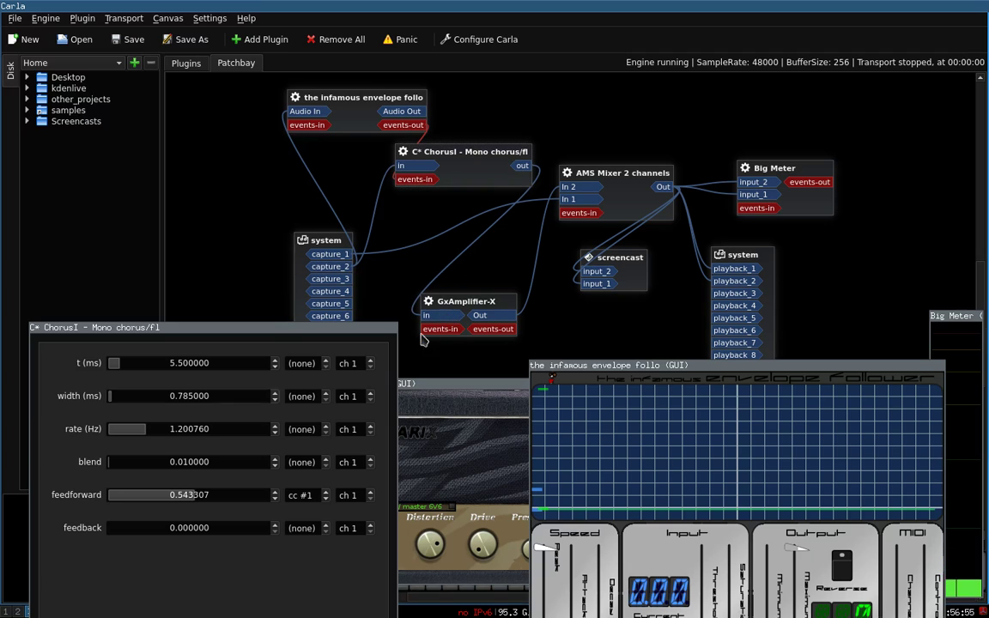
click(355, 334)
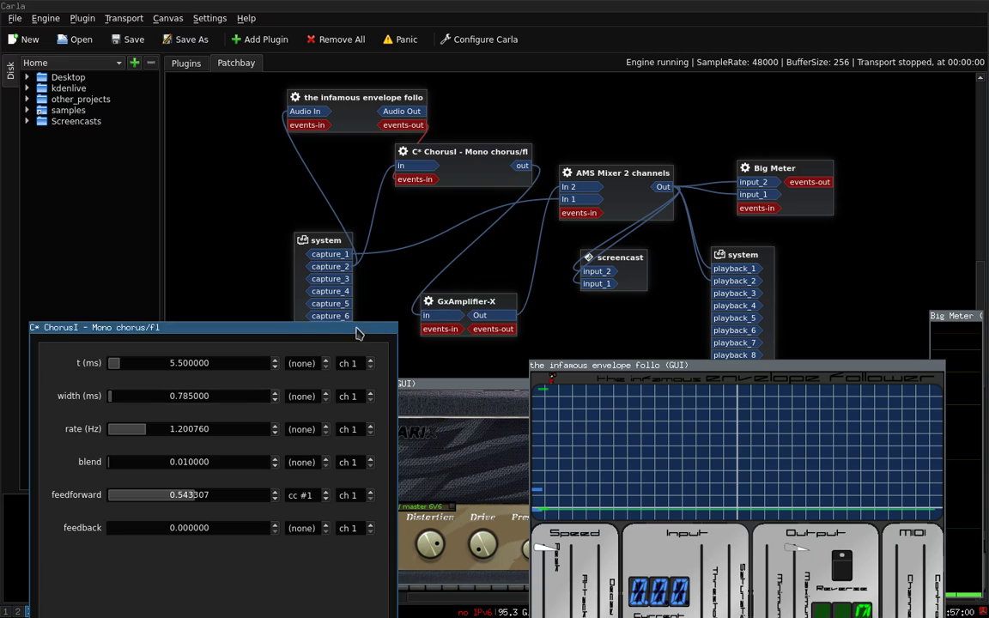
Move the ChorusI parameters window up and right and drag feedforward to 0.000000.
drag(336, 332, 468, 216)
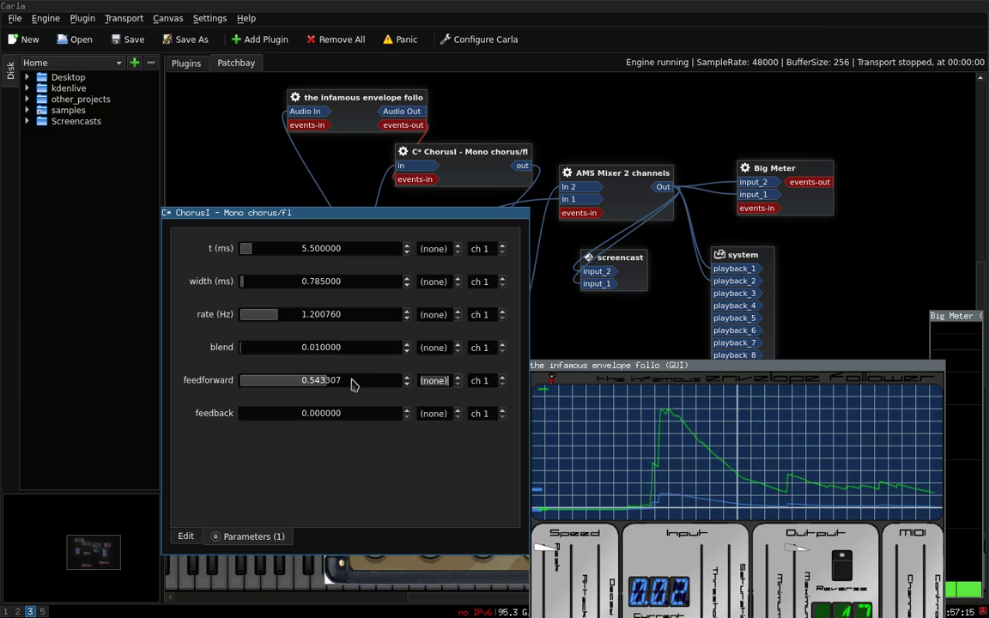
drag(355, 382, 170, 392)
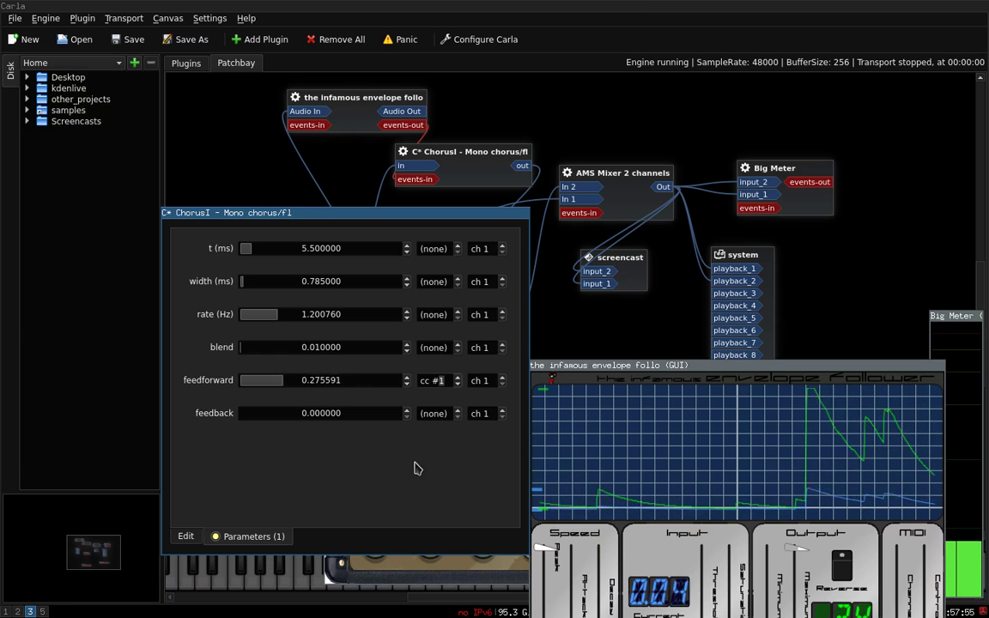
Move the envelope follower window higher, raise its Output Maximum, and turn Reverse output off.
drag(669, 369, 680, 194)
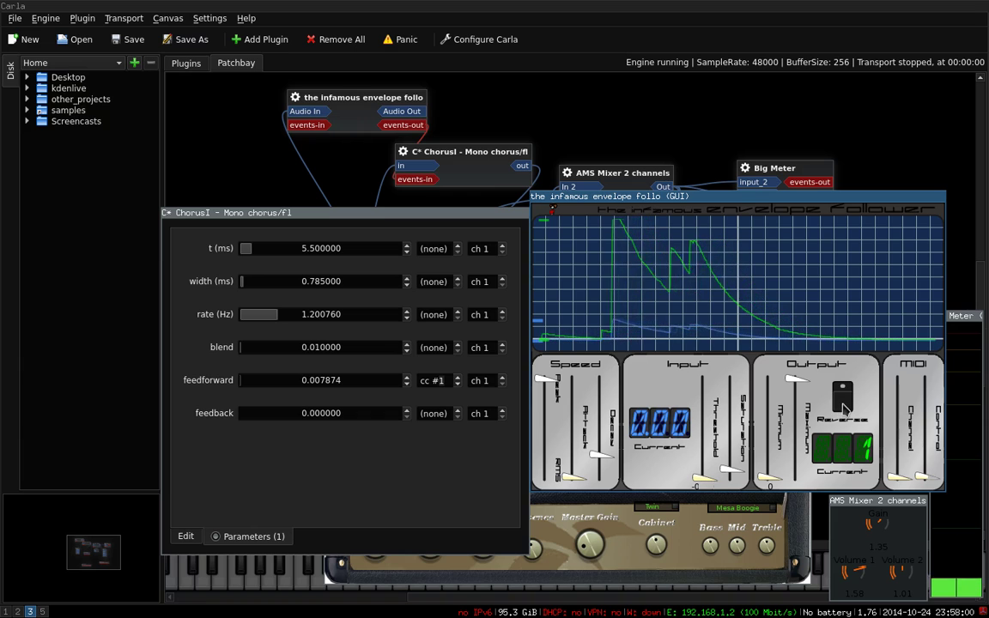
mouse_move(793, 407)
mouse_down()
mouse_move(793, 390)
mouse_move(794, 425)
mouse_up()
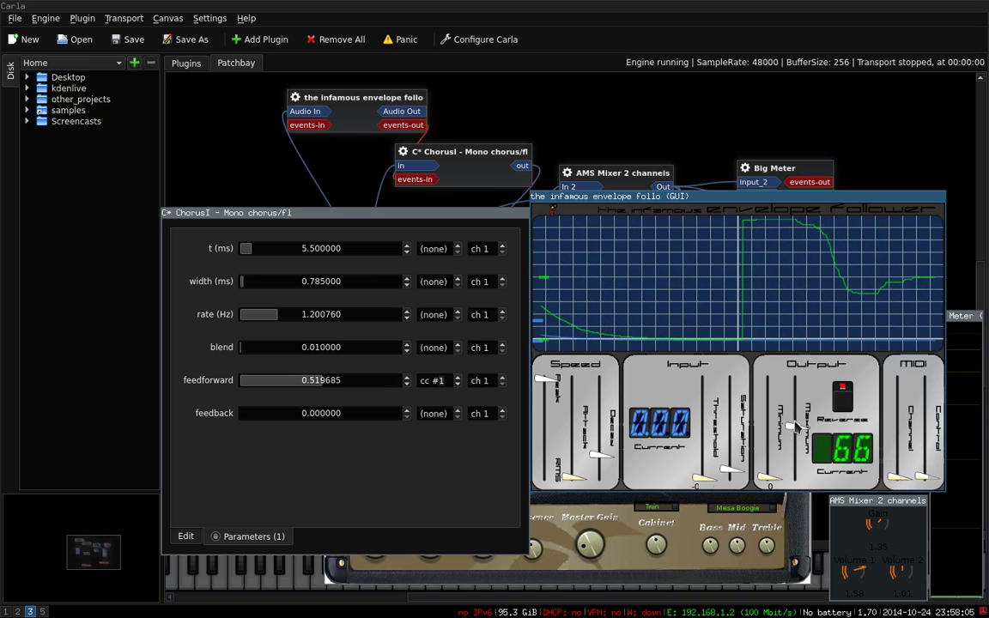
click(842, 391)
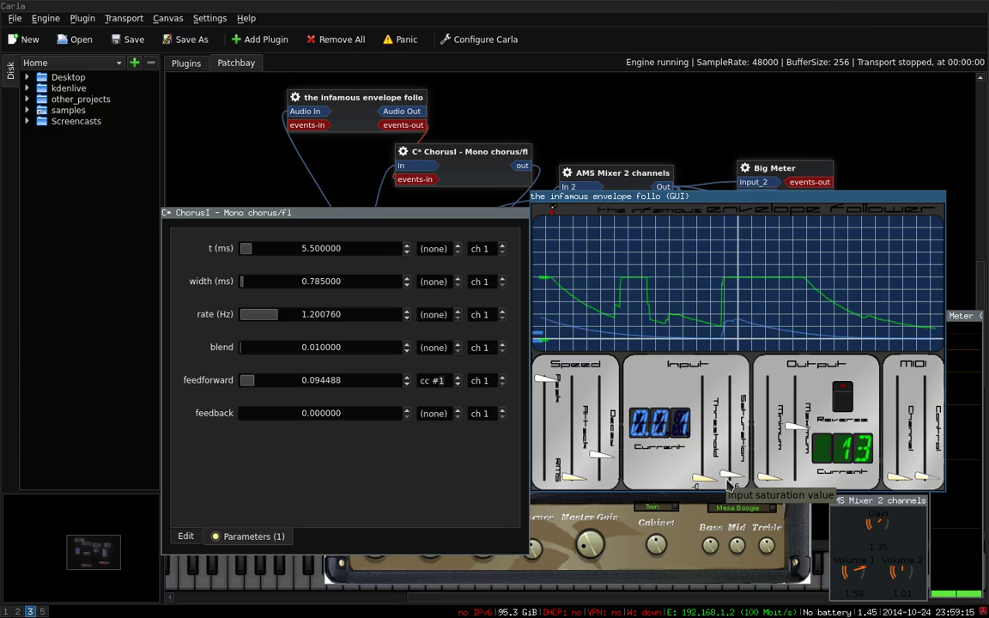
drag(611, 462, 604, 476)
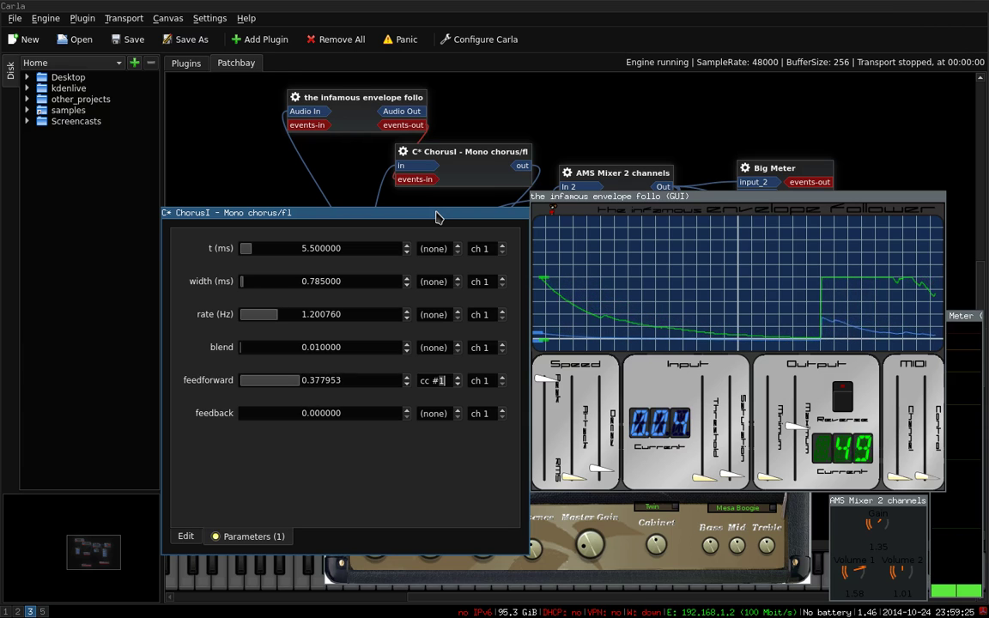
mouse_move(544, 402)
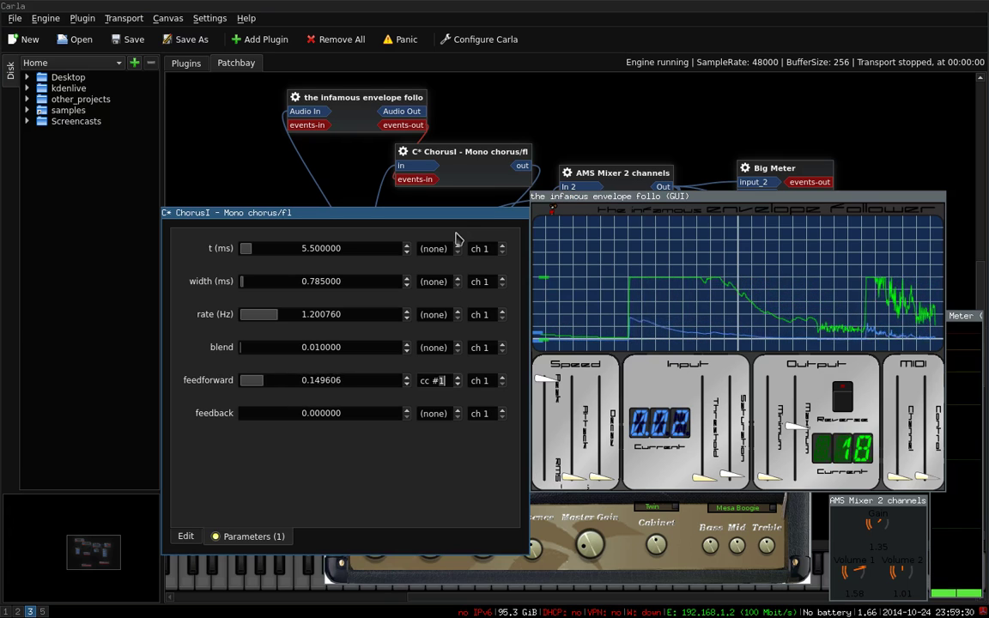
mouse_move(599, 474)
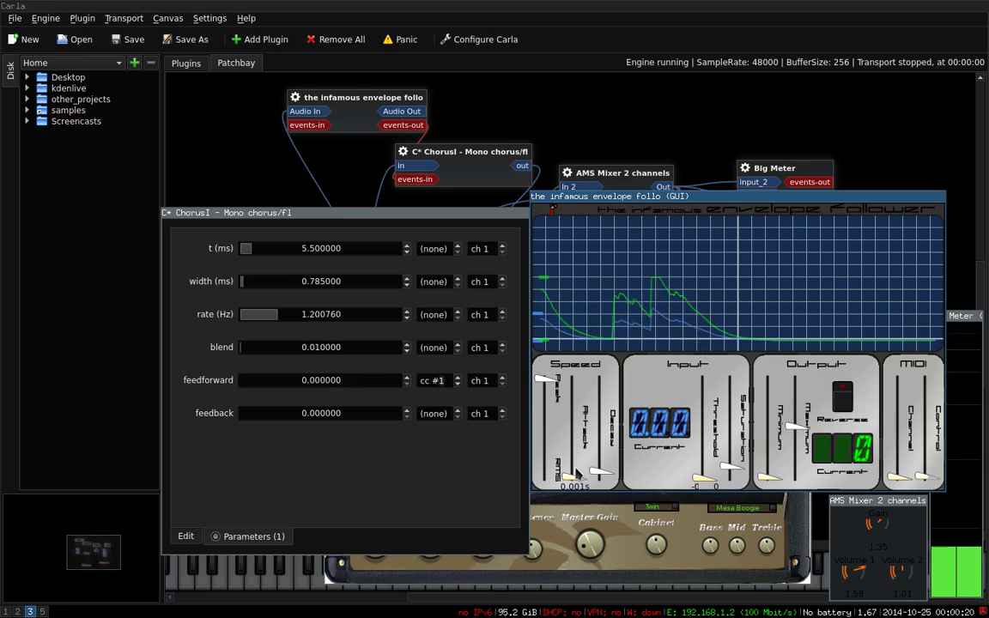
Set the envelope follower's input Saturation to 0.140.
mouse_move(594, 463)
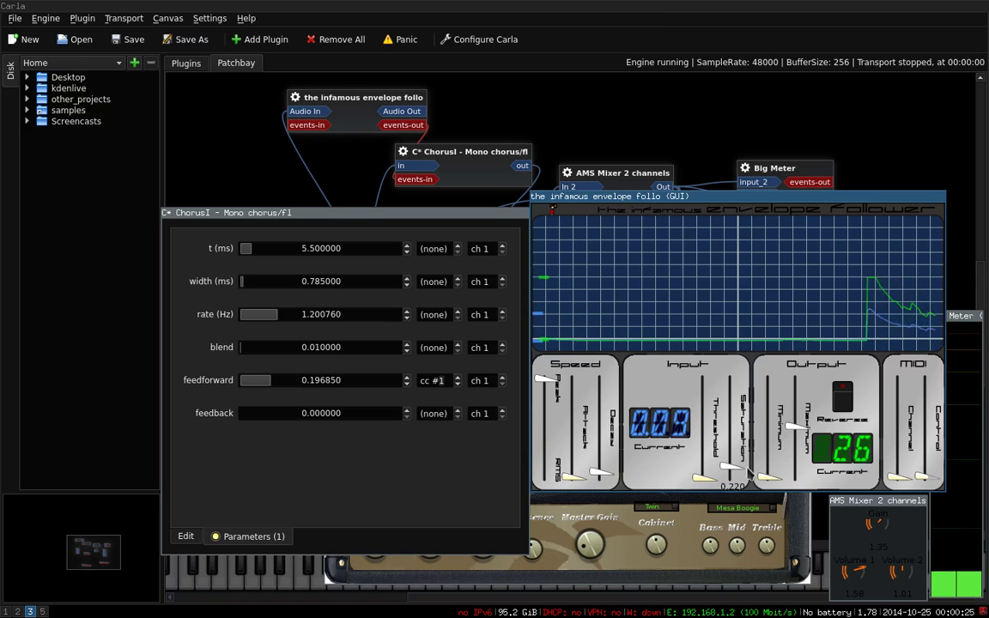
mouse_move(709, 440)
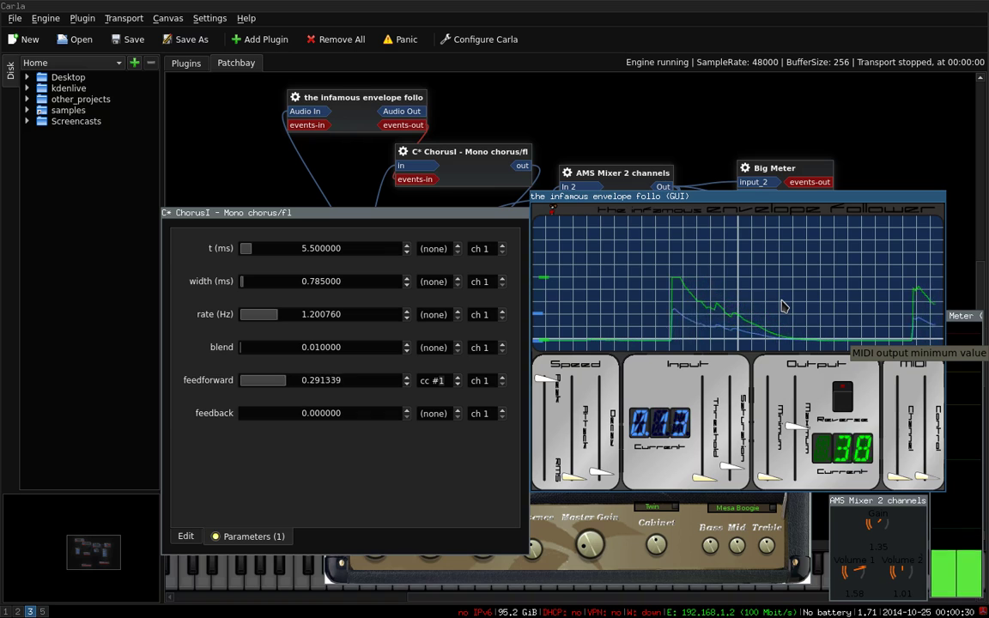
click(728, 470)
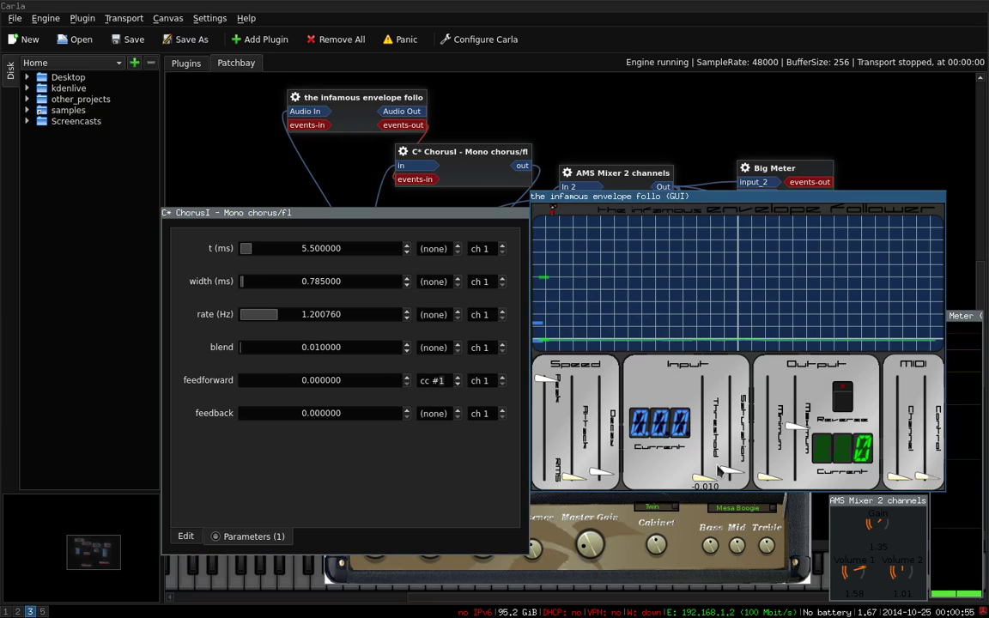
mouse_move(806, 457)
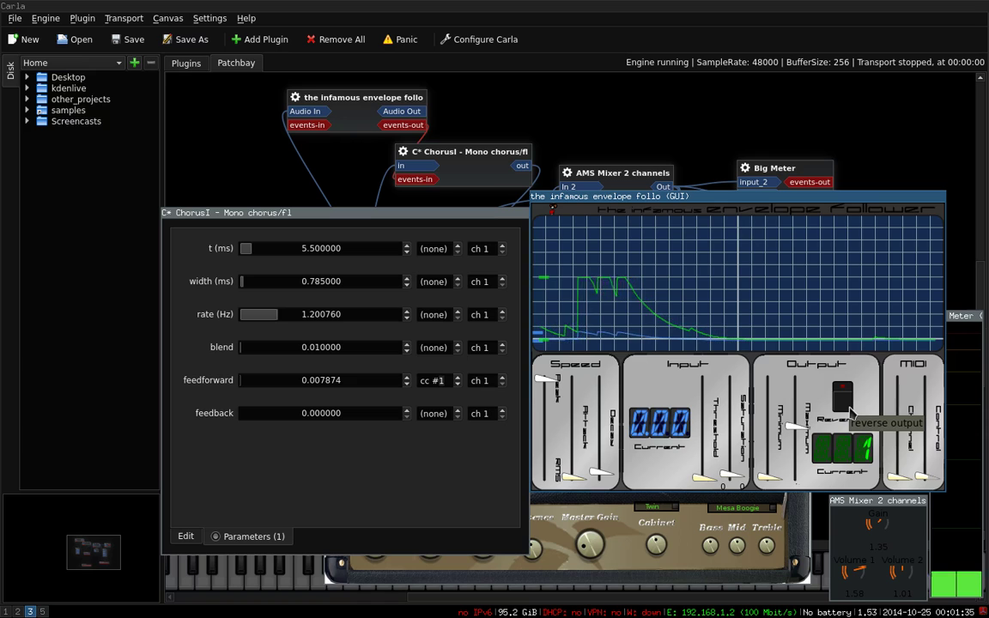
Turn the envelope follower's Reverse output back on and lower Output Minimum slightly.
click(843, 399)
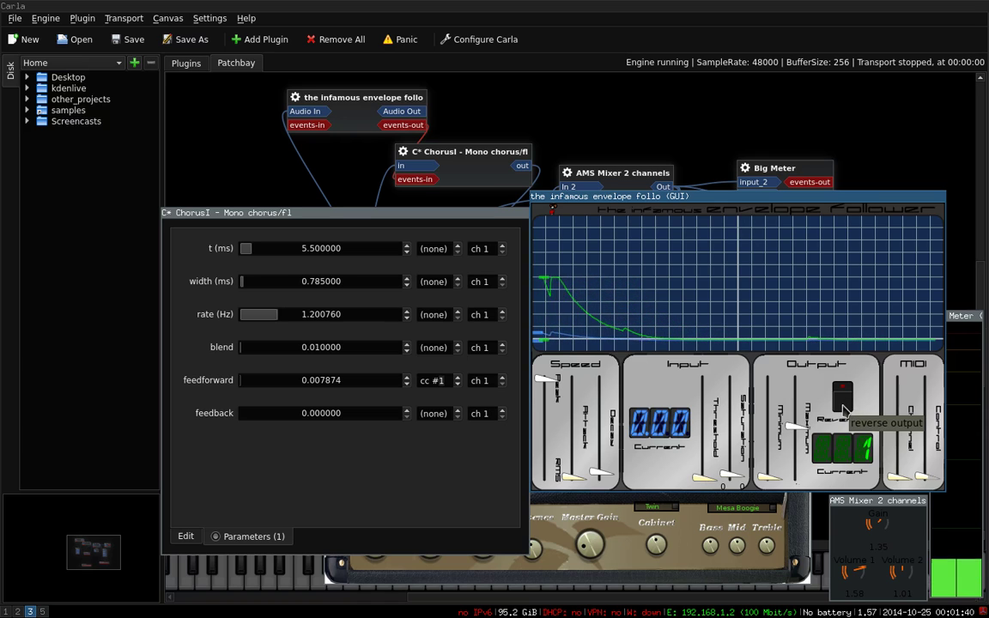
mouse_move(600, 400)
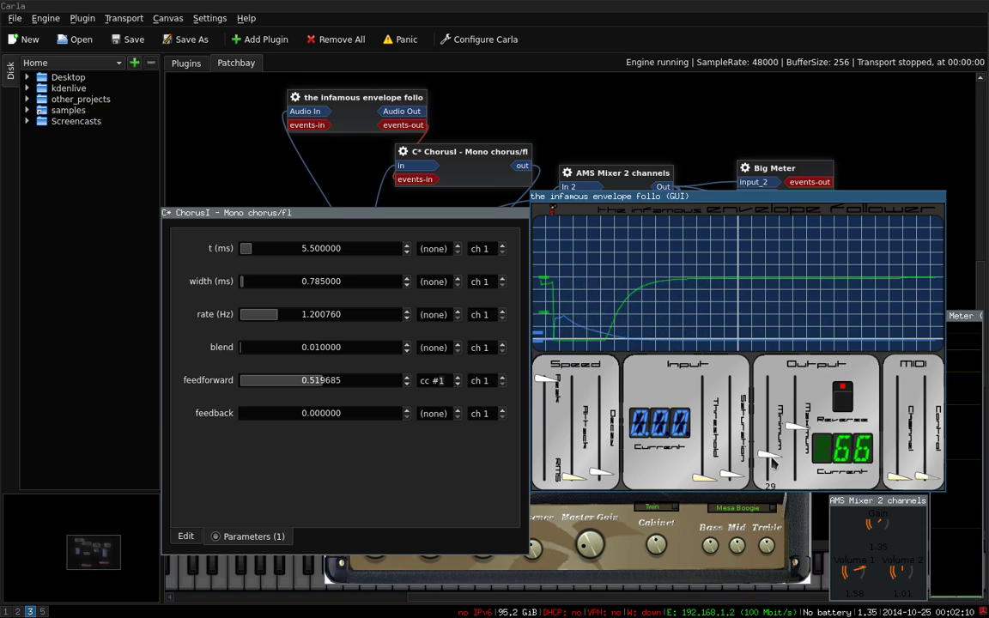
drag(772, 473, 776, 490)
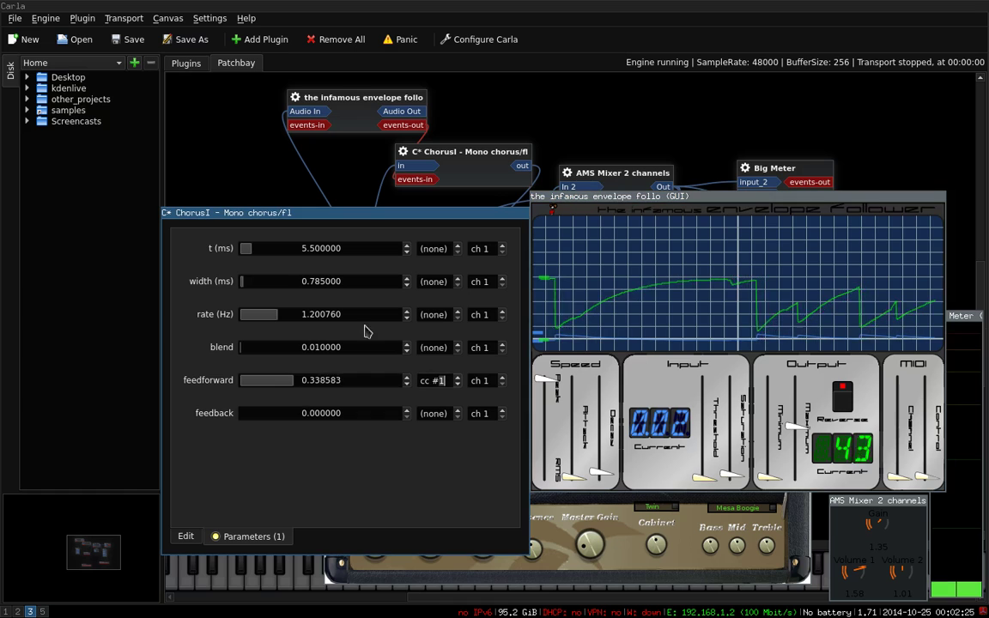
Widen the ChorusI width to 4.11 ms and lower the envelope follower's input saturation slightly.
drag(248, 283, 274, 284)
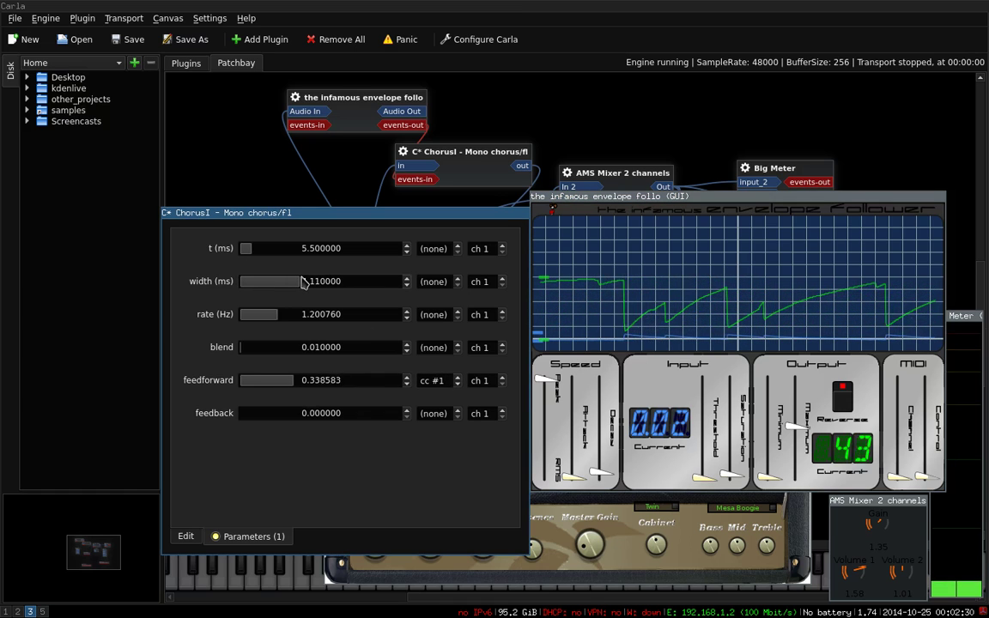
mouse_move(719, 442)
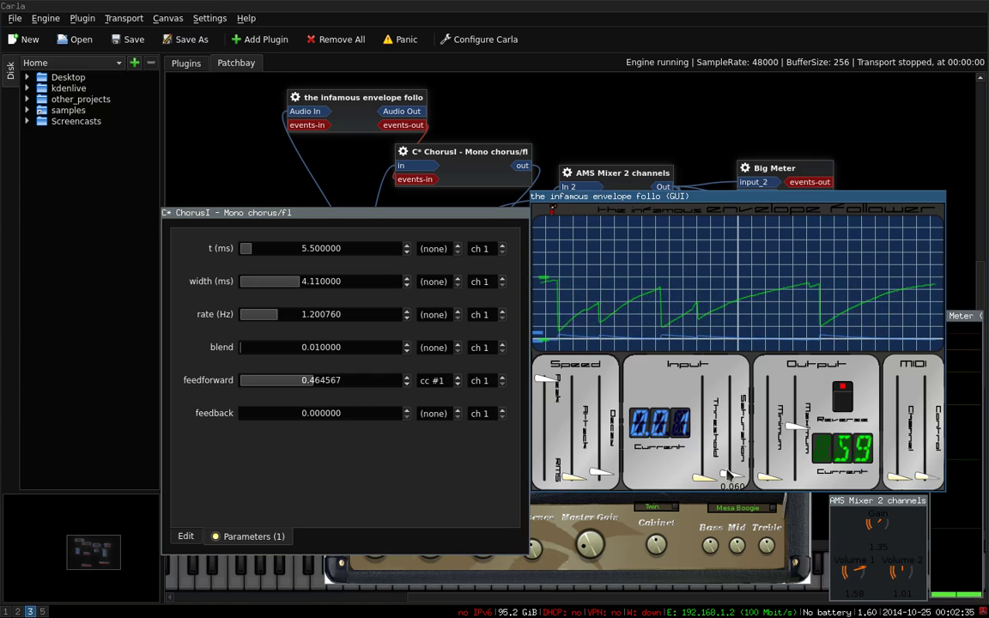
drag(725, 474, 729, 477)
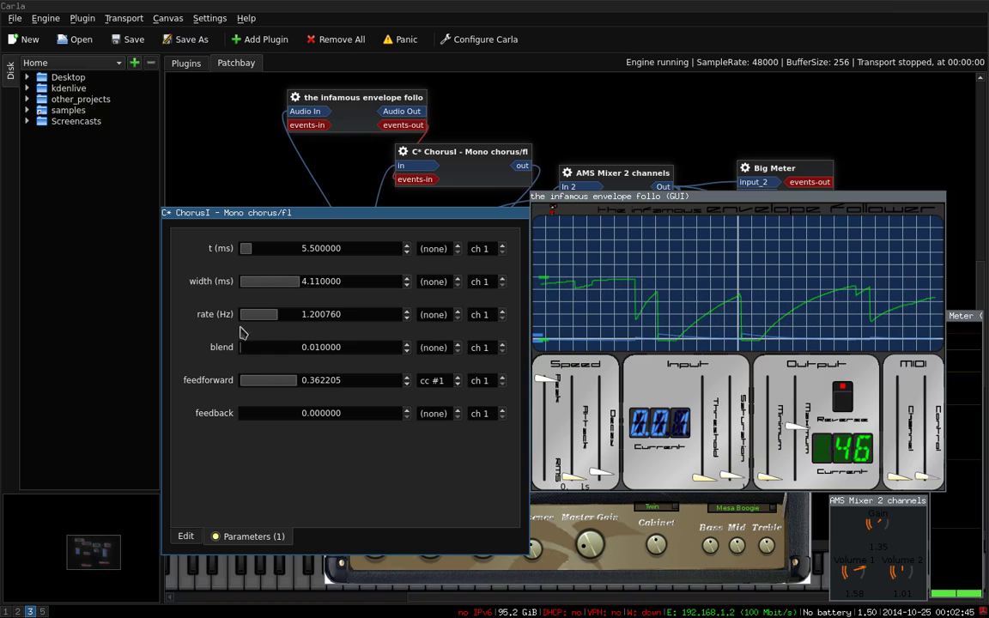
Reduce chorus width to 0.88 ms and rearrange windows, placing the Chorus parameter window at the top.
drag(290, 289, 263, 289)
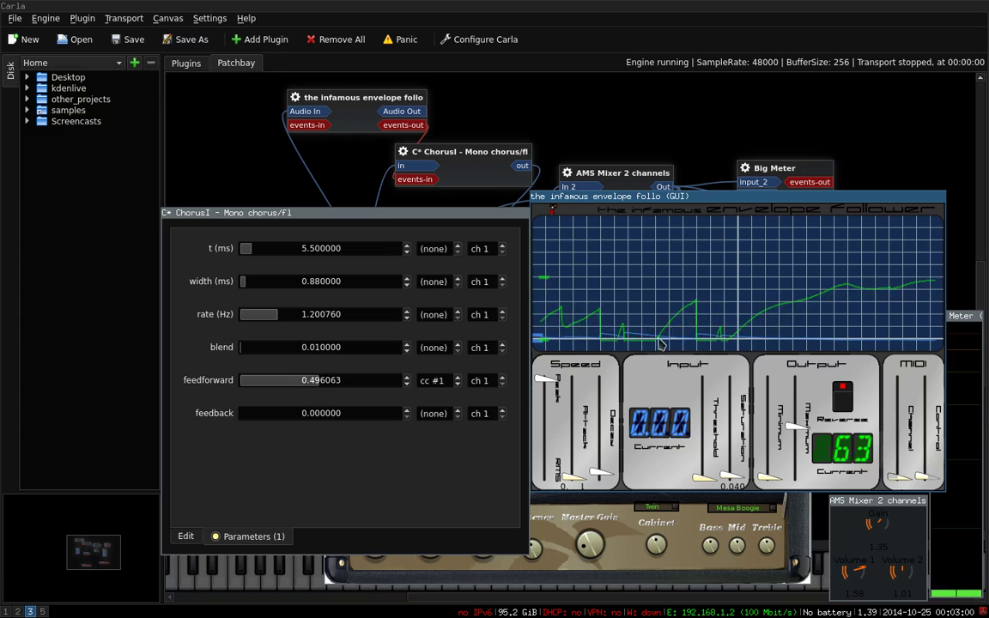
mouse_move(605, 438)
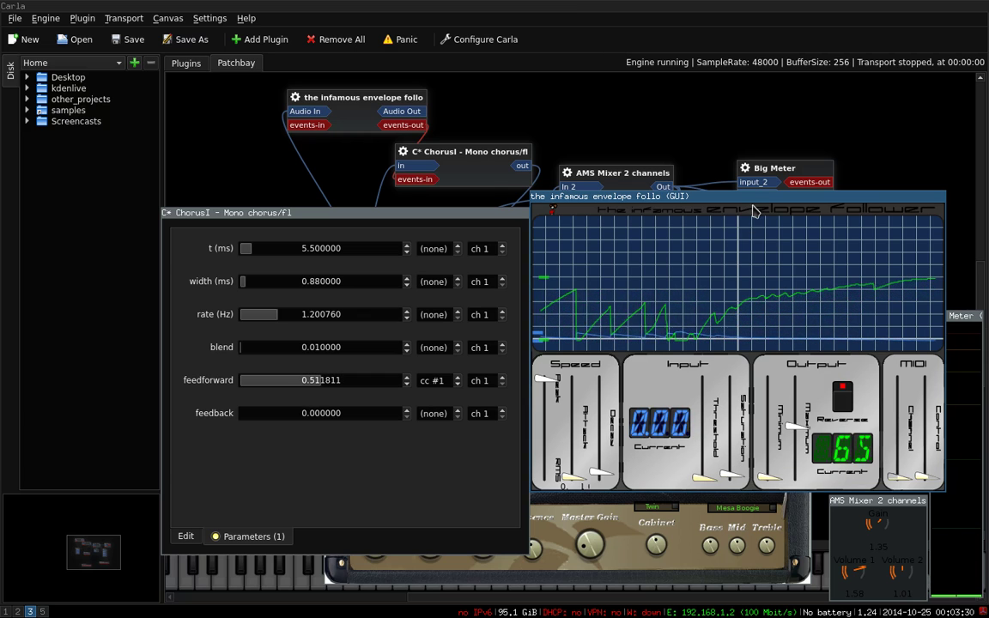
drag(757, 207, 560, 182)
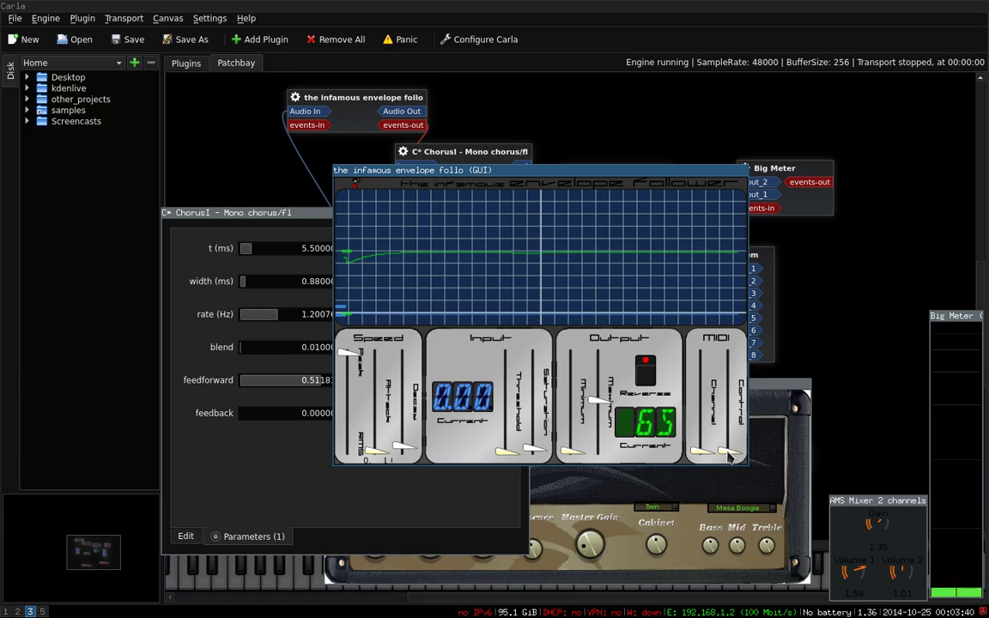
drag(604, 178, 803, 172)
drag(448, 216, 477, 140)
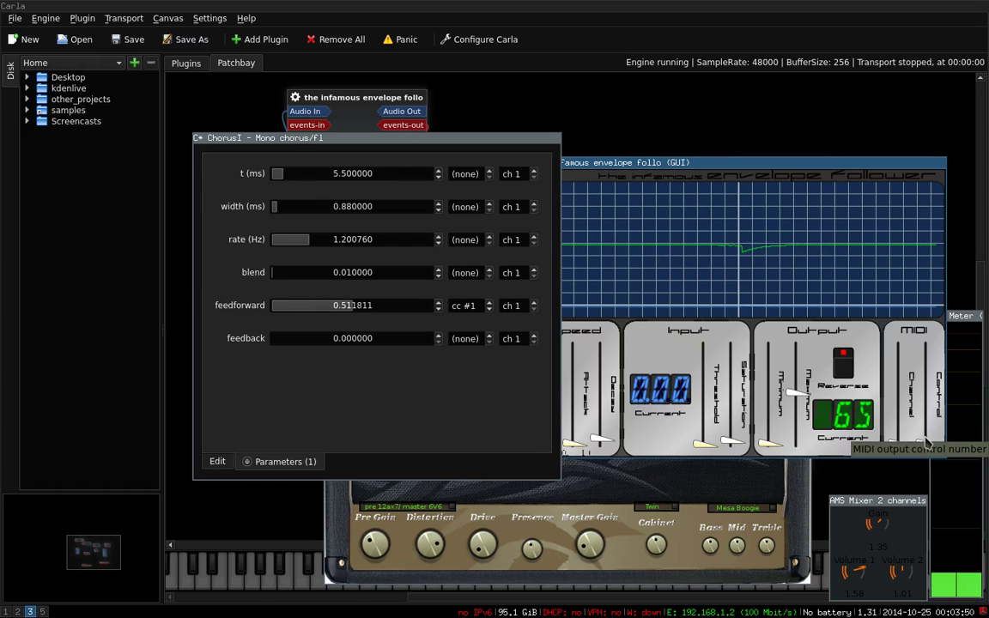
Step the feedforward row's MIDI CC mapping up to cc #5 on channel 1.
click(927, 439)
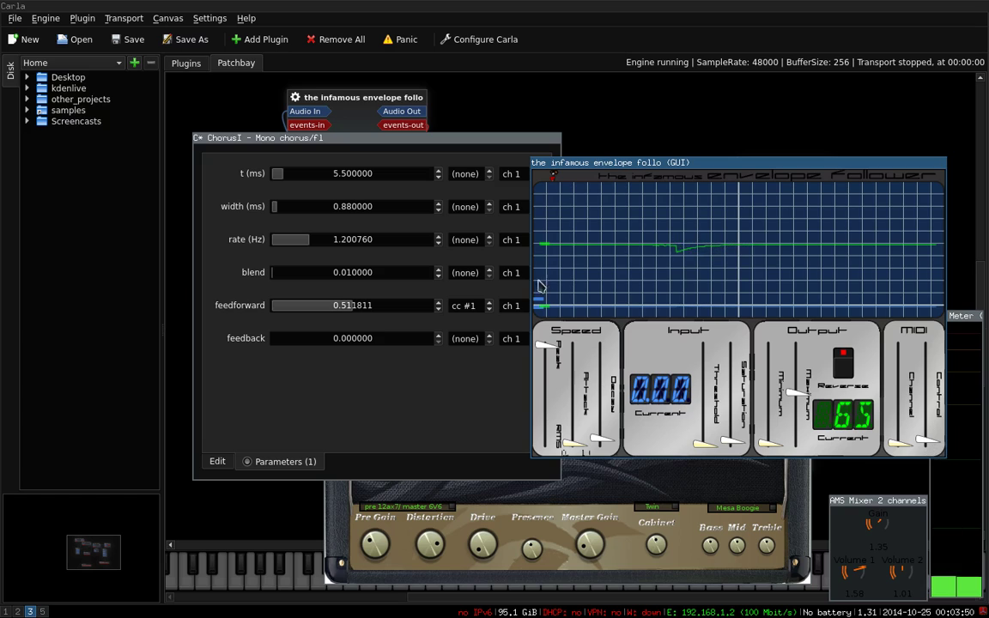
click(489, 302)
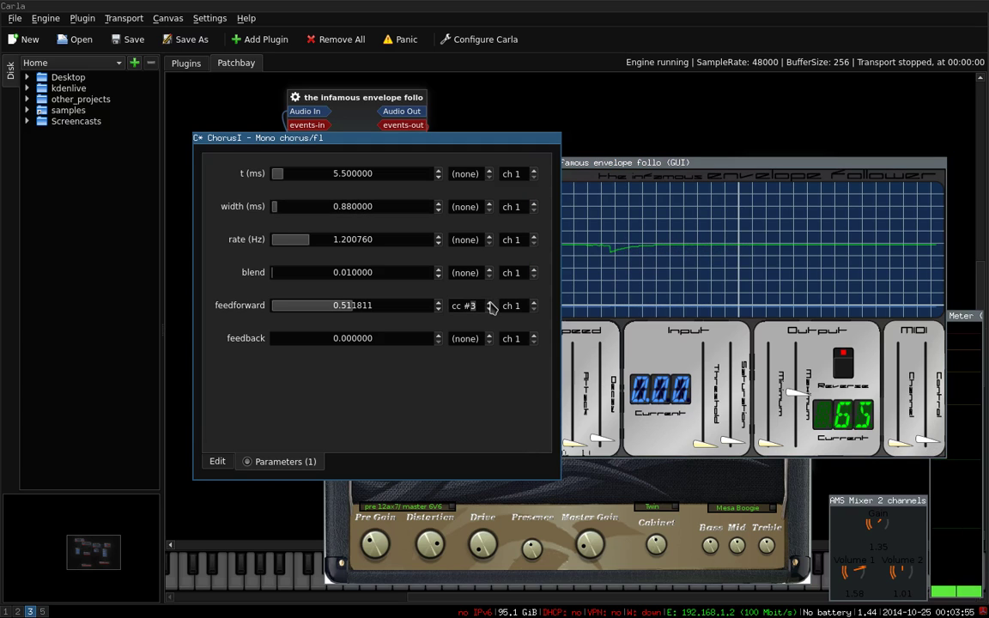
click(490, 303)
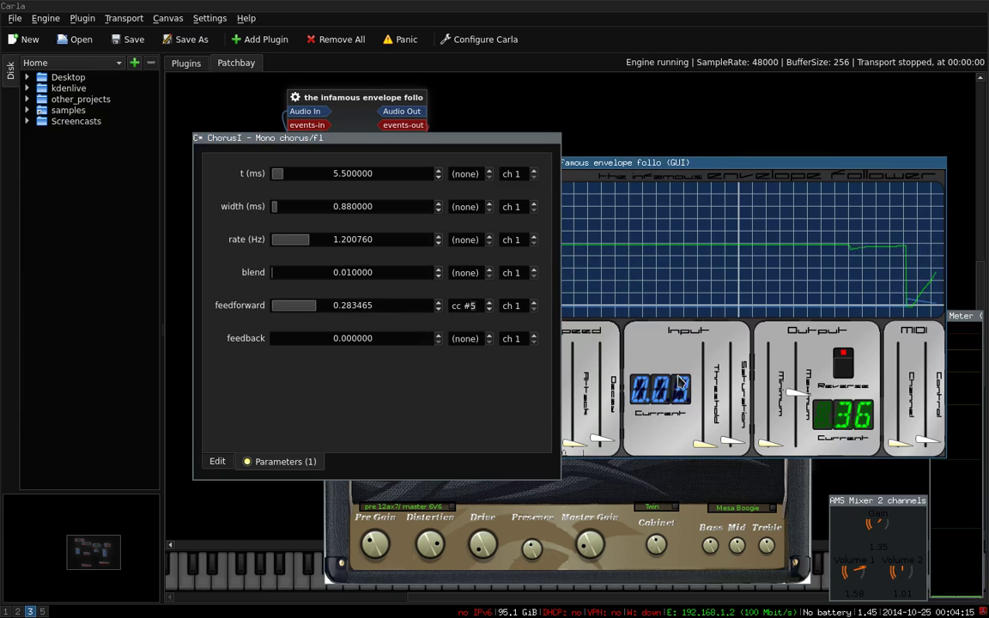
Remove the MIDI CC mapping from the feedforward parameter, leaving it unmapped.
click(490, 309)
click(489, 309)
click(489, 310)
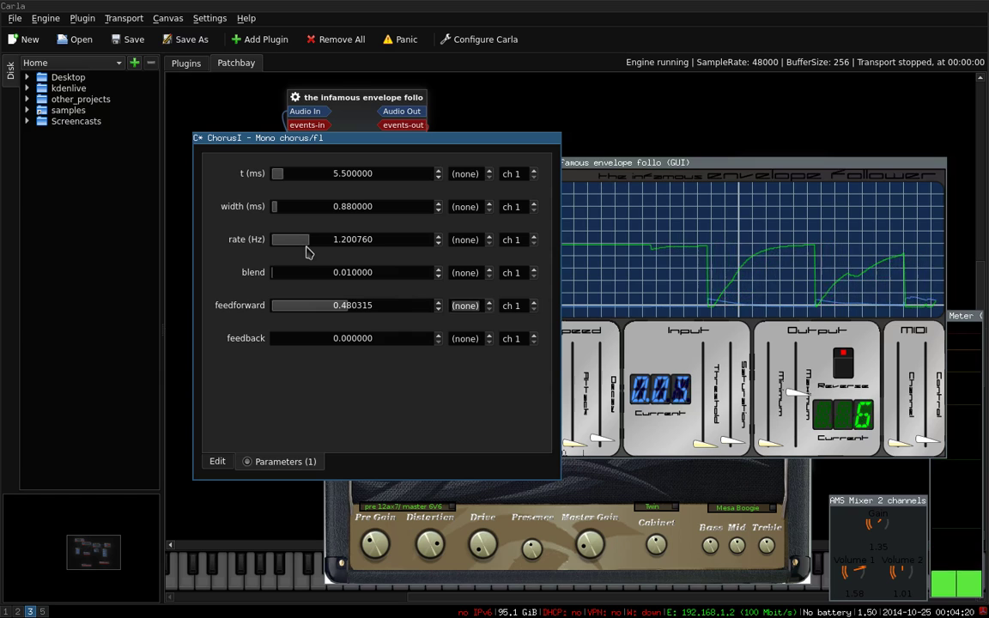
Adjust chorus rate and width, then map the rate row to MIDI cc #5.
mouse_move(309, 252)
mouse_down()
mouse_move(365, 251)
mouse_move(292, 251)
mouse_move(369, 250)
mouse_move(275, 248)
mouse_move(317, 258)
mouse_move(332, 248)
mouse_move(322, 250)
mouse_up()
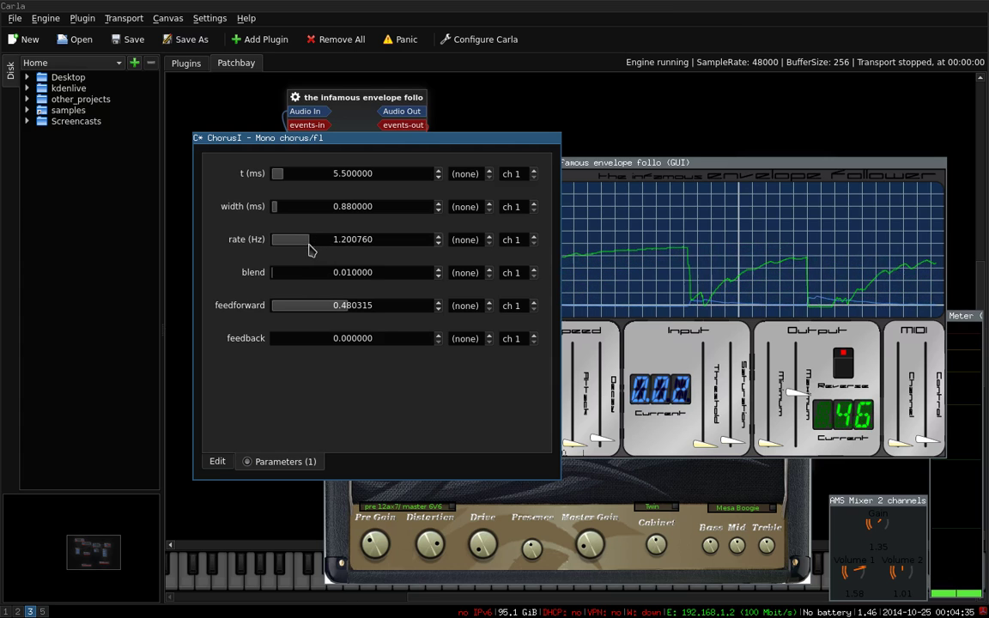
mouse_move(273, 206)
mouse_down()
mouse_move(310, 205)
mouse_move(275, 214)
mouse_up()
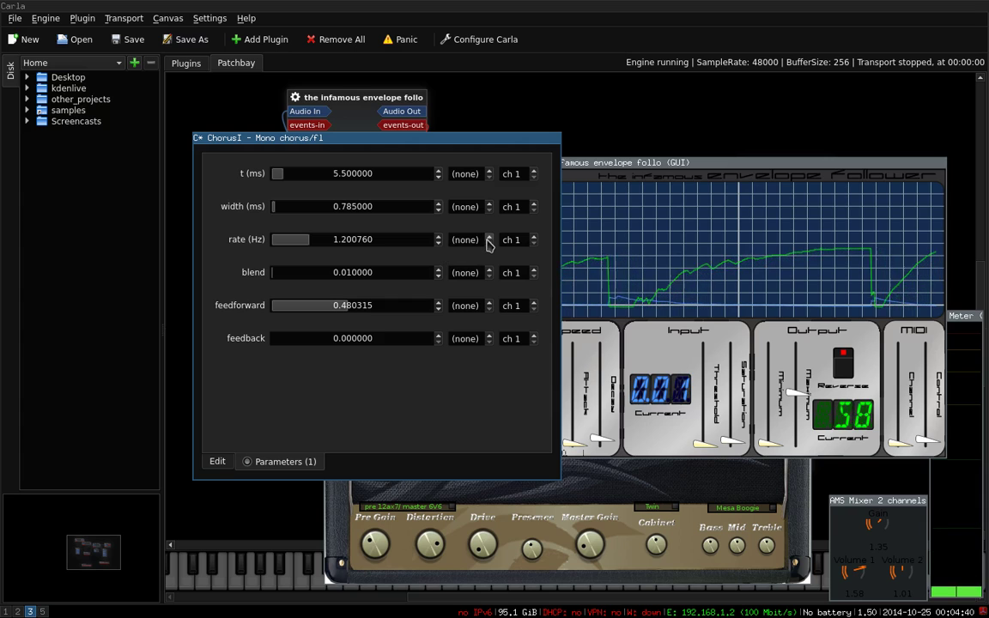
scroll(486, 241, up, 2)
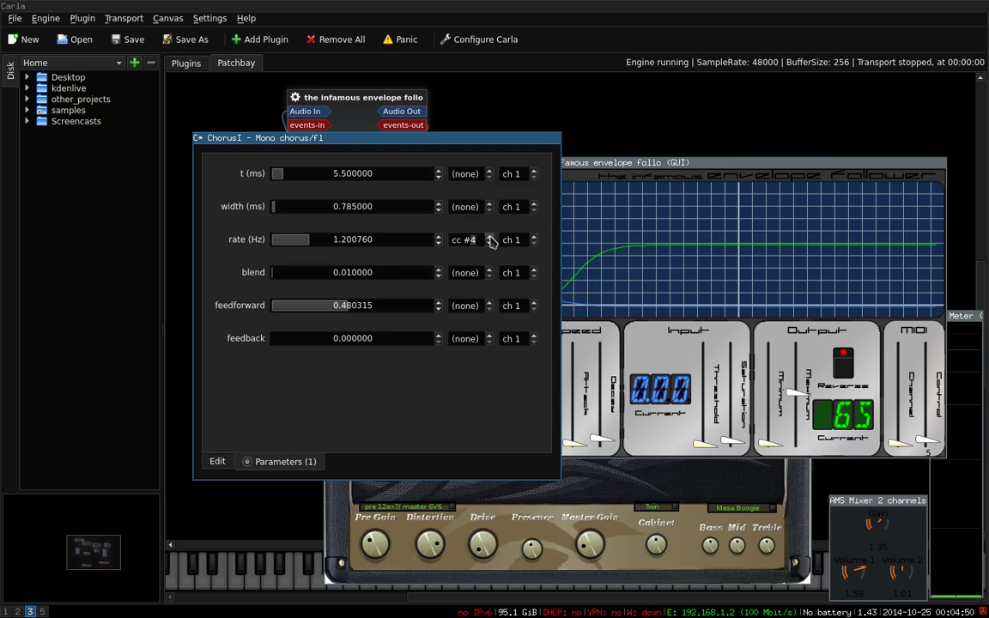
click(489, 237)
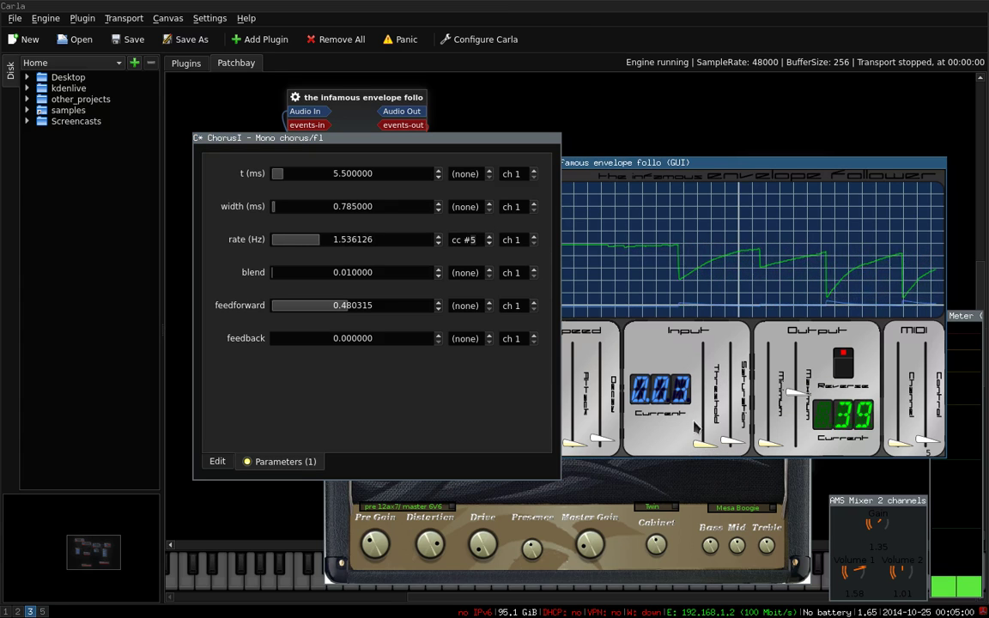
Raise the envelope follower's Output Maximum to 78 and shift its window further left.
click(730, 445)
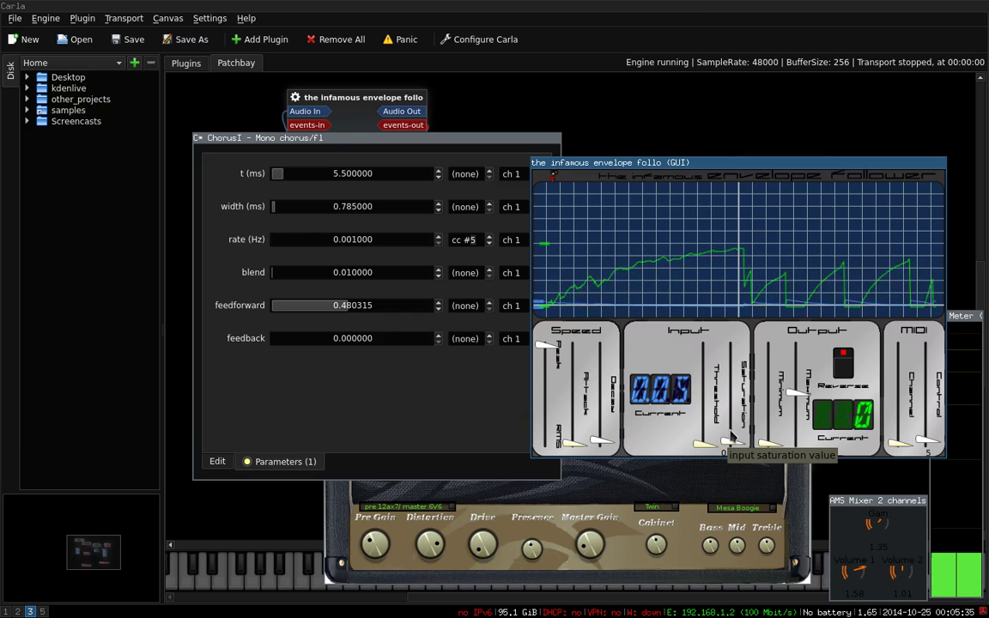
mouse_move(802, 404)
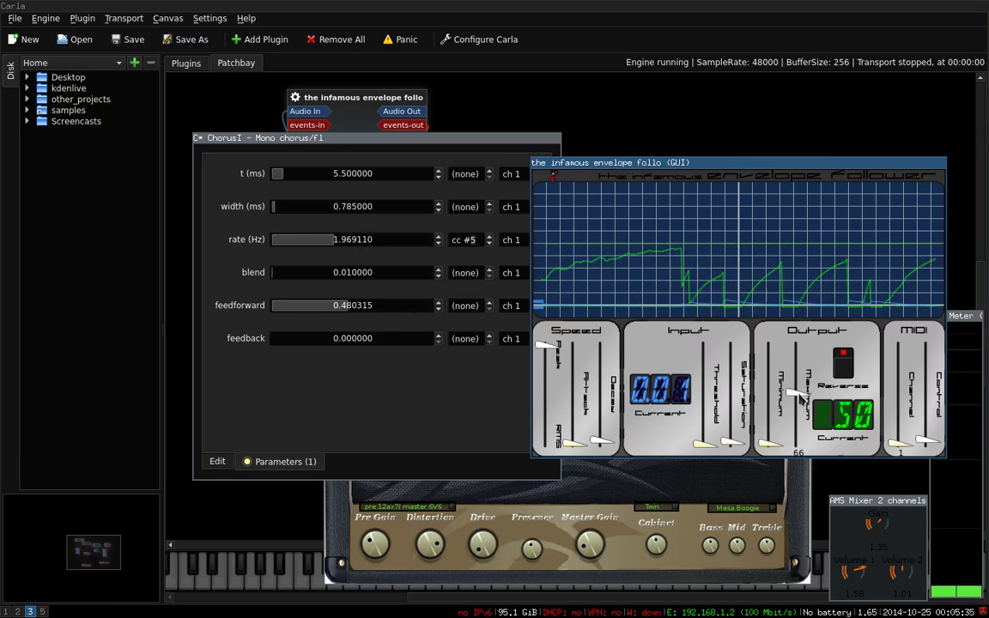
drag(801, 396, 801, 388)
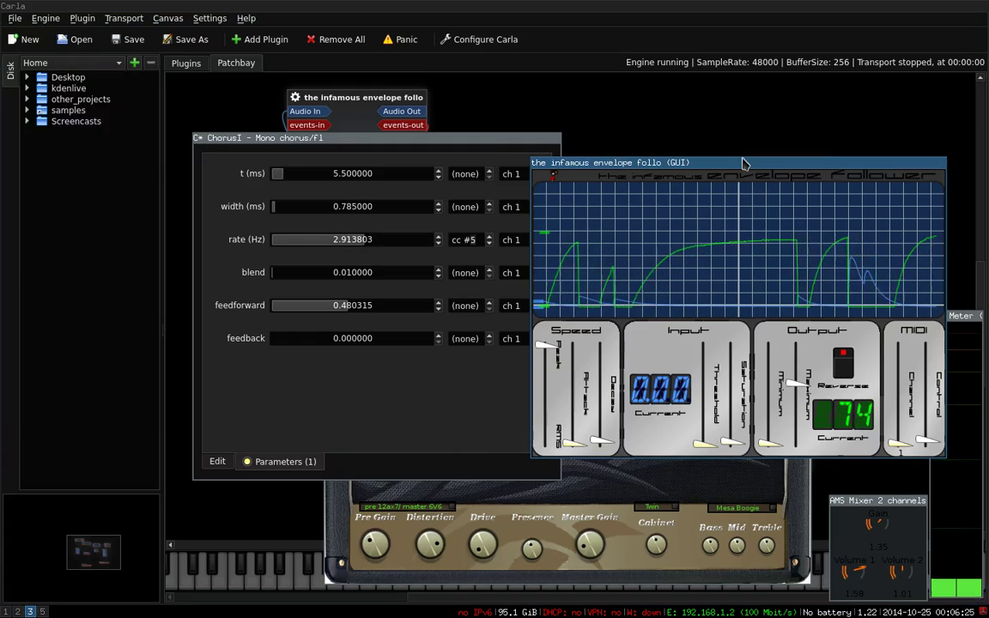
drag(742, 161, 647, 162)
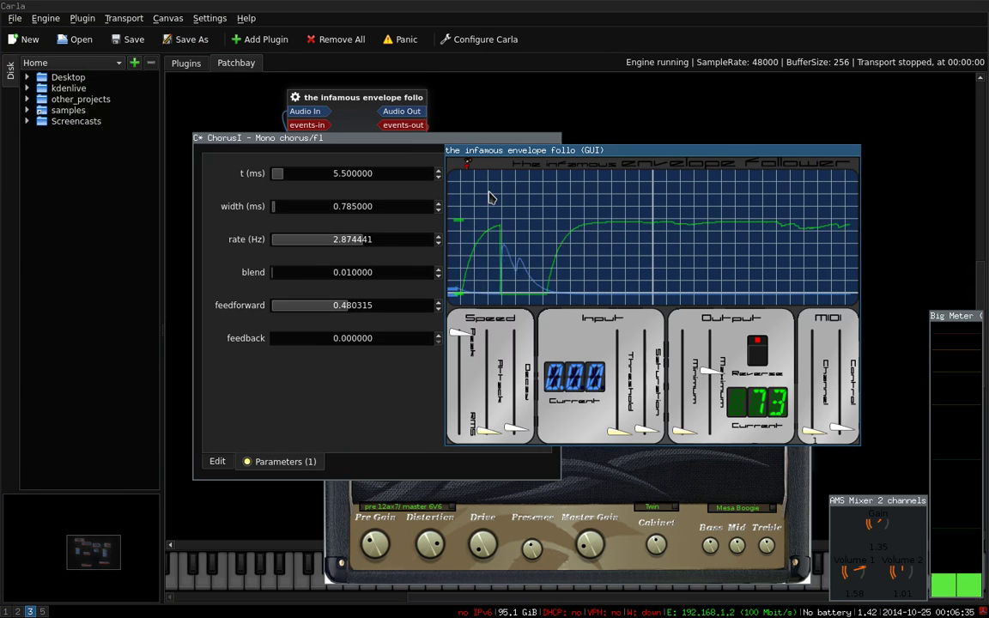
In Firefox on workspace 5, load infamousplugins.sourceforge.net in a new tab.
key(super+5)
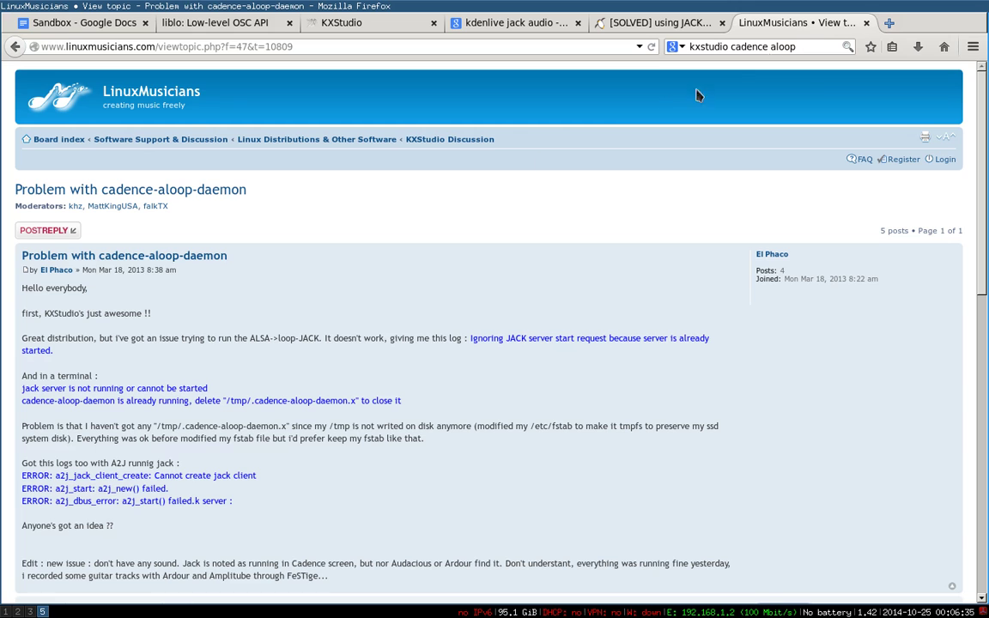
click(888, 24)
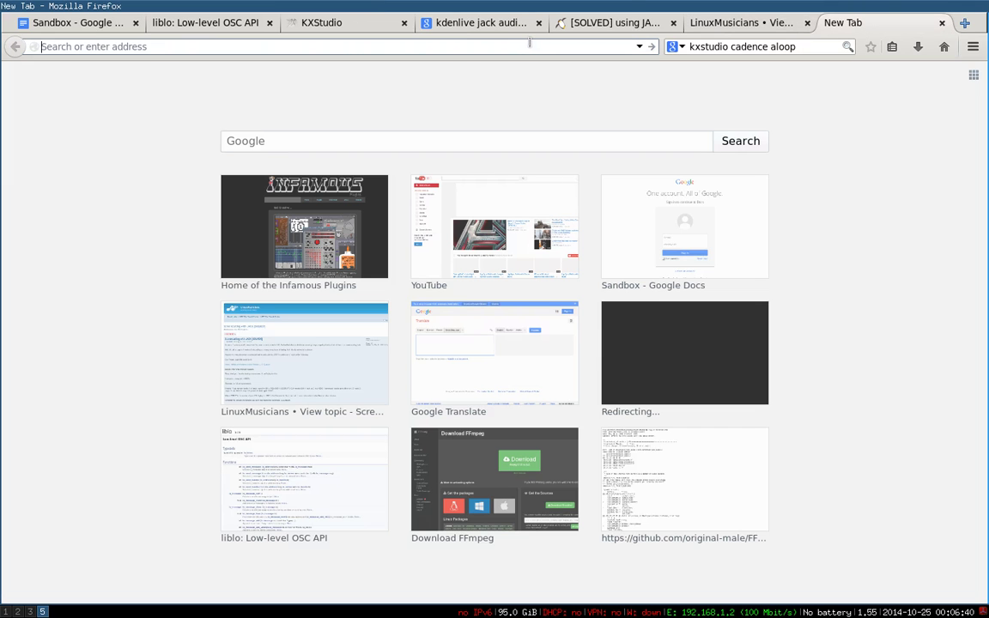
text(inf)
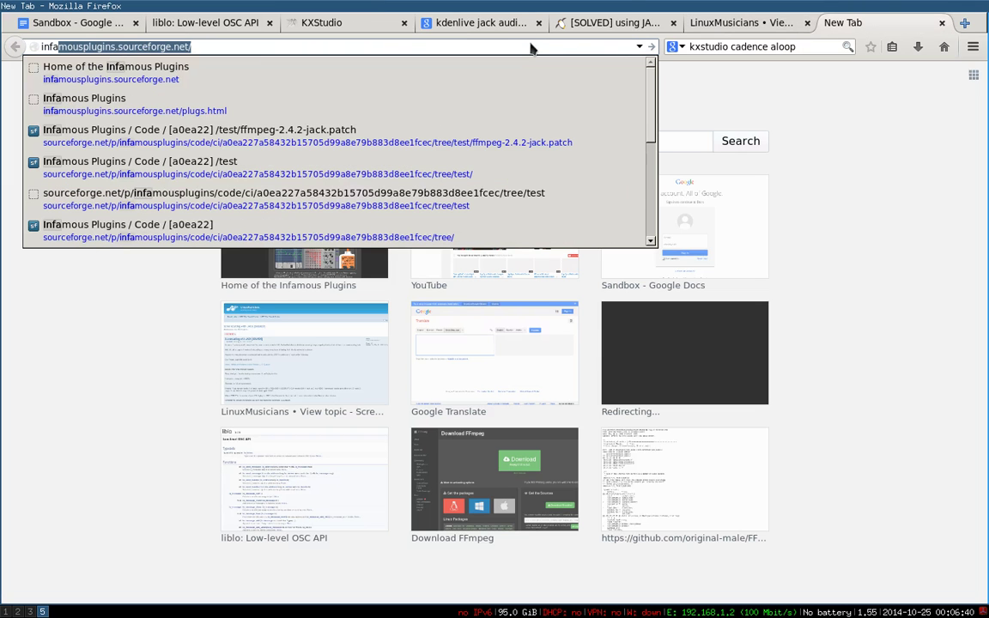
text(a)
key(Return)
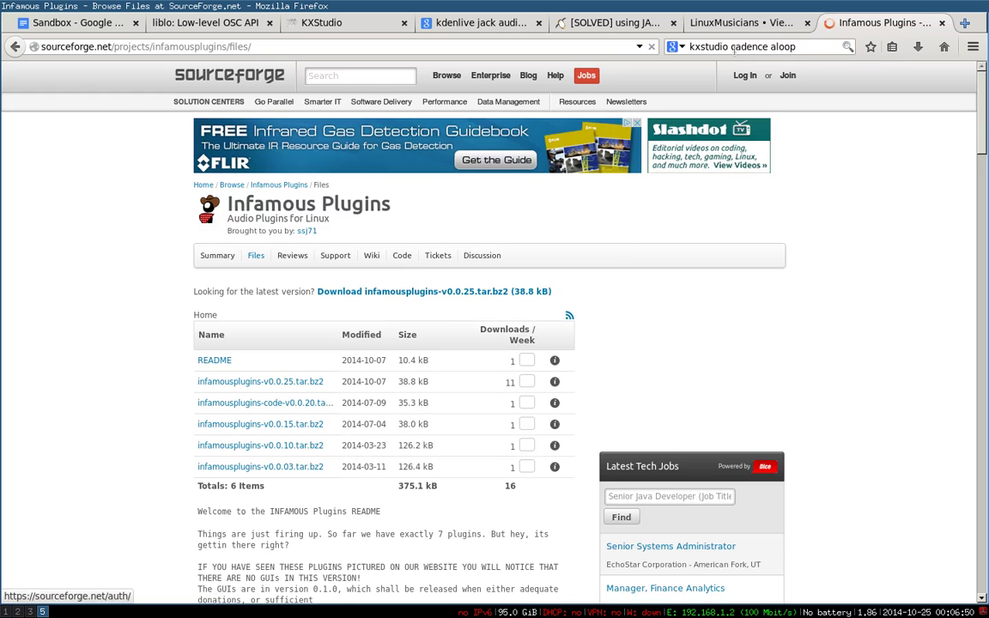
Return to the Infamous Plugins home page and browse its Donate page.
click(15, 48)
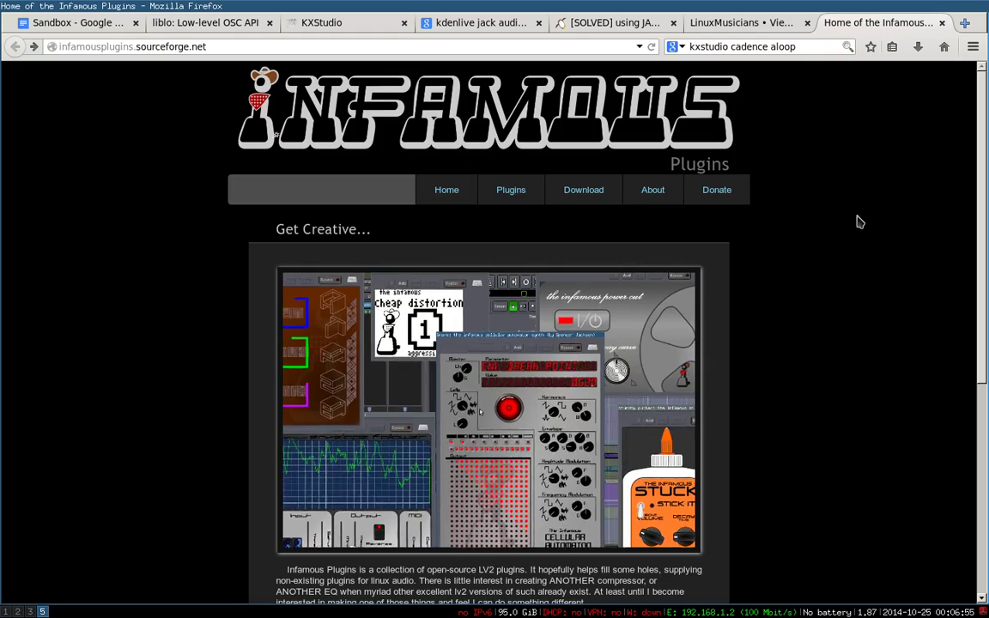
click(718, 193)
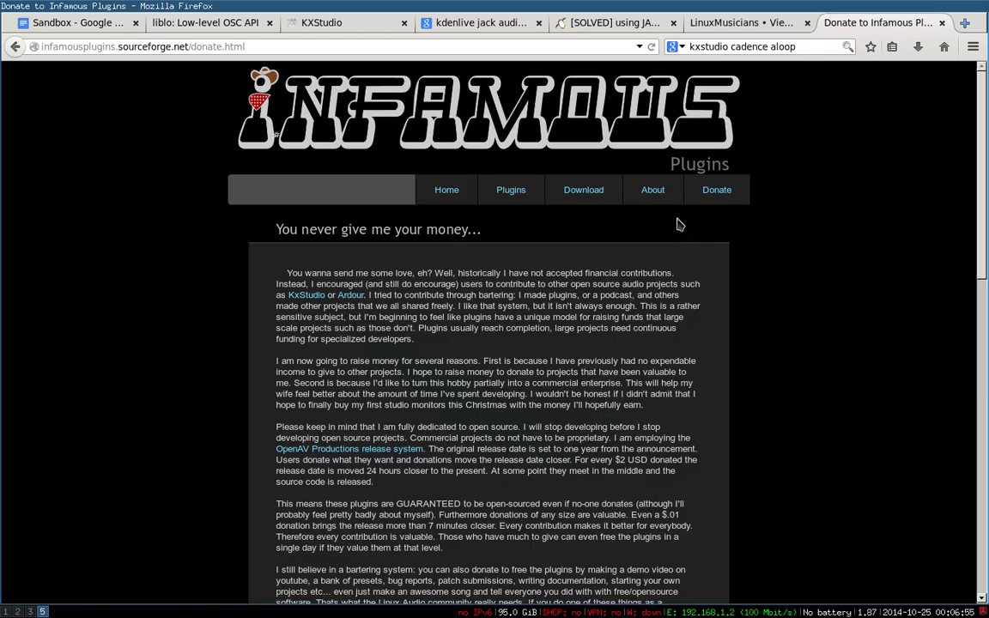
scroll(540, 294, down, 6)
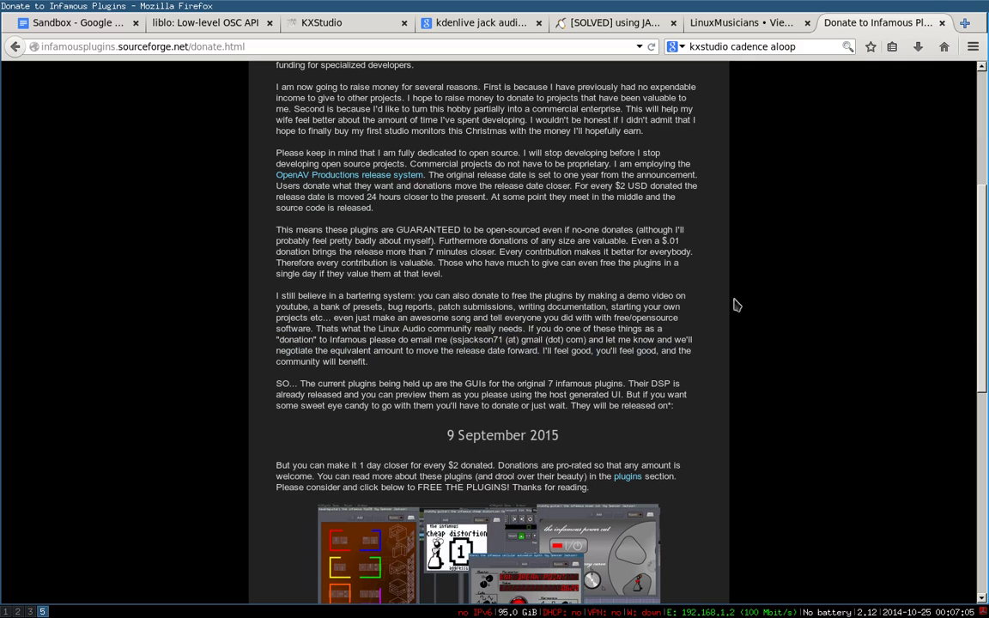
scroll(701, 359, up, 6)
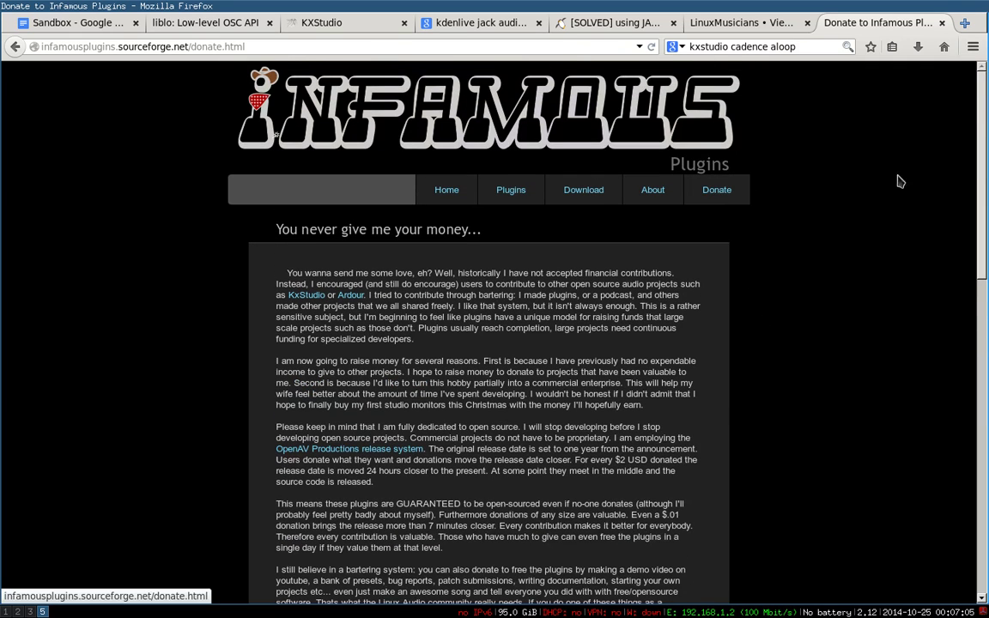
Close the donate tab, show the mplayer webcam on workspace 1, then return to Carla on workspace 3.
click(942, 23)
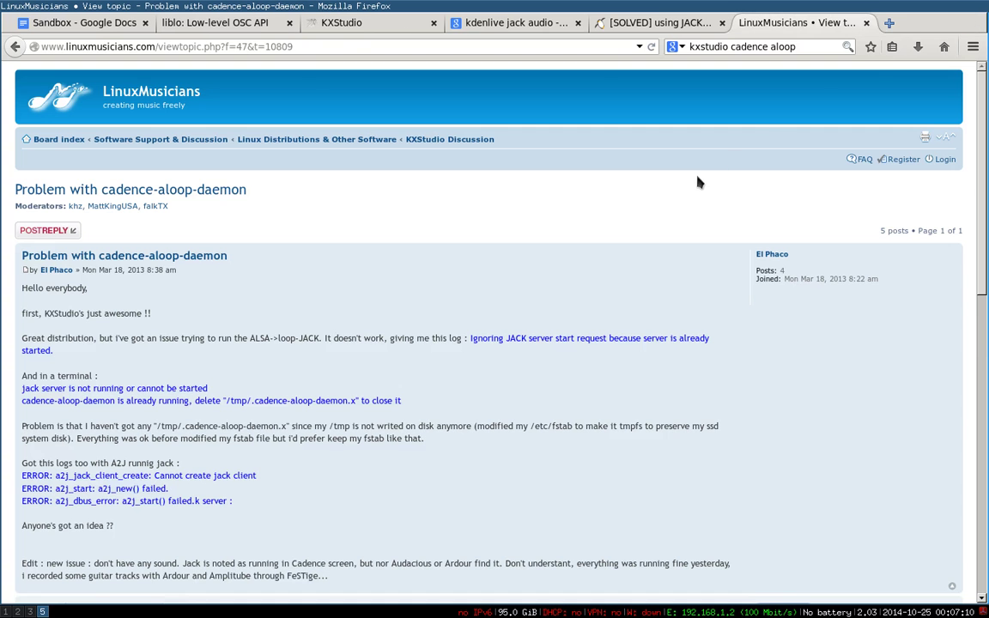
key(super+1)
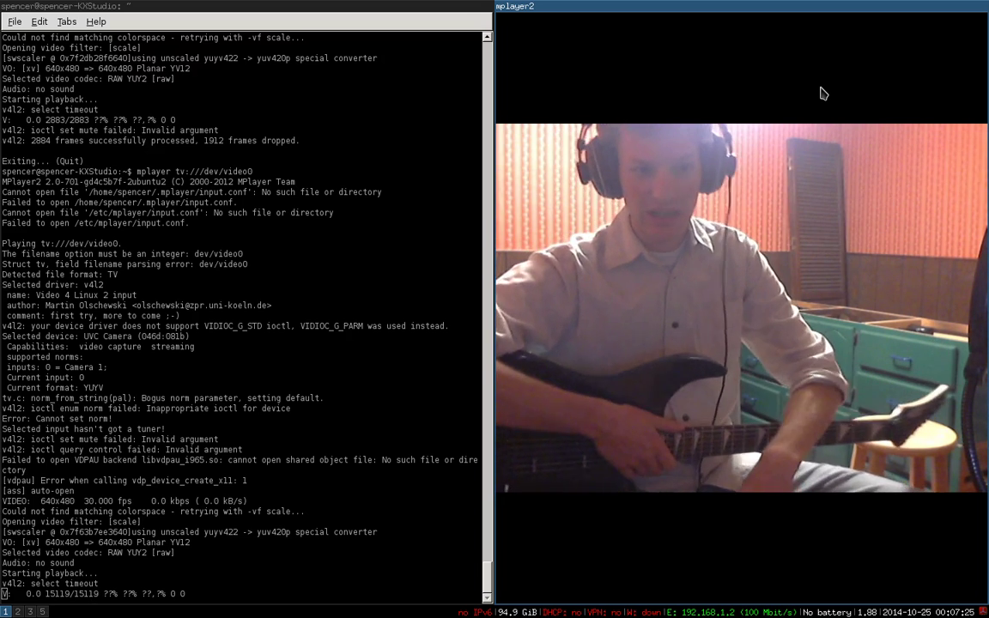
key(super+3)
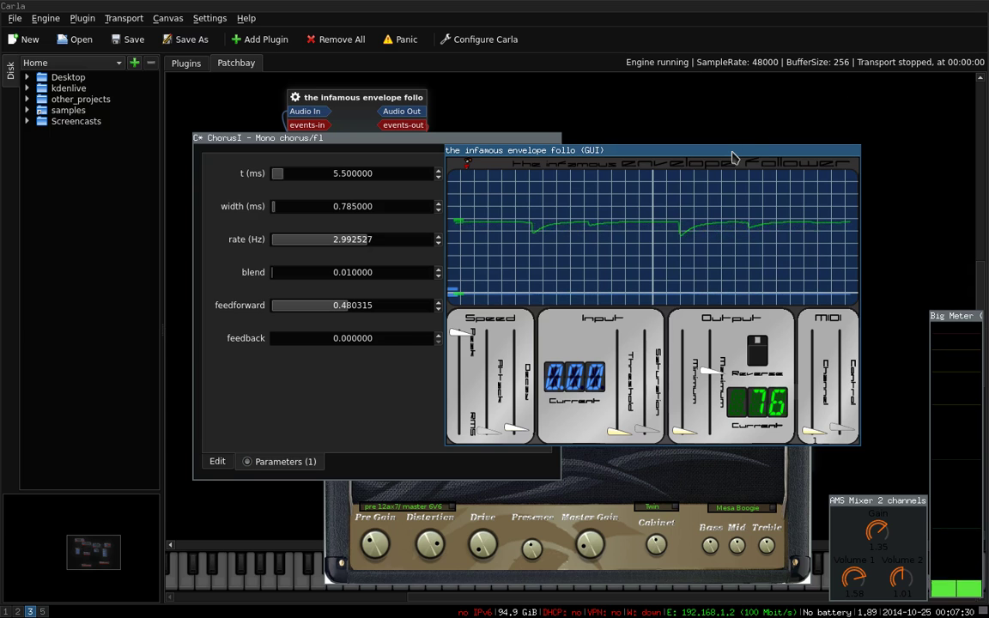
Show the rack of all five loaded plugins and move the ChorusI window down and left.
click(566, 129)
click(185, 63)
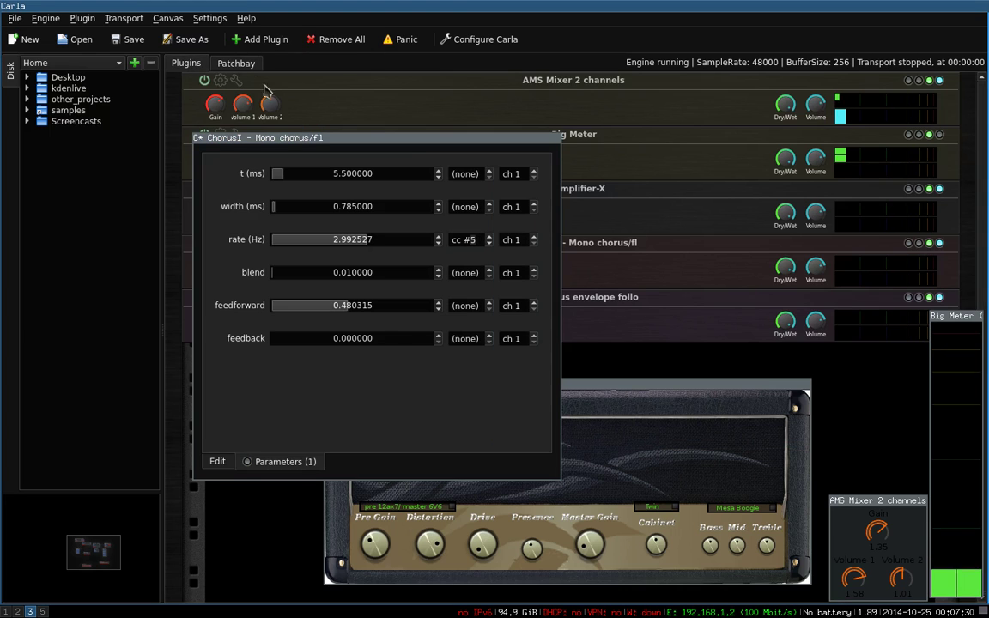
drag(415, 137, 269, 337)
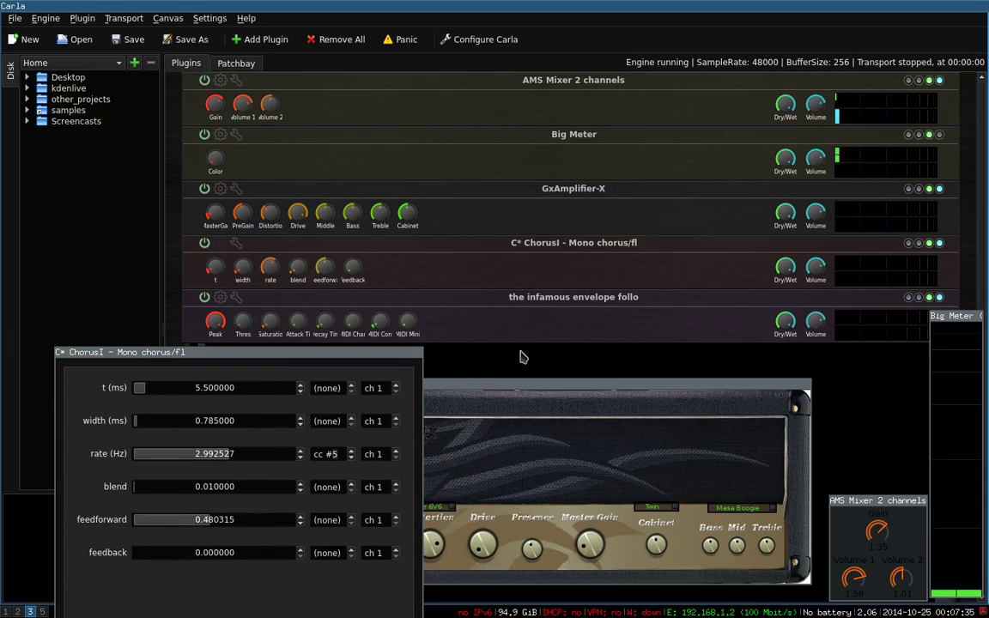
Inspect the envelope follower's generic parameters: Outputs, main parameters, and MIDI/CV port settings.
click(236, 299)
click(576, 430)
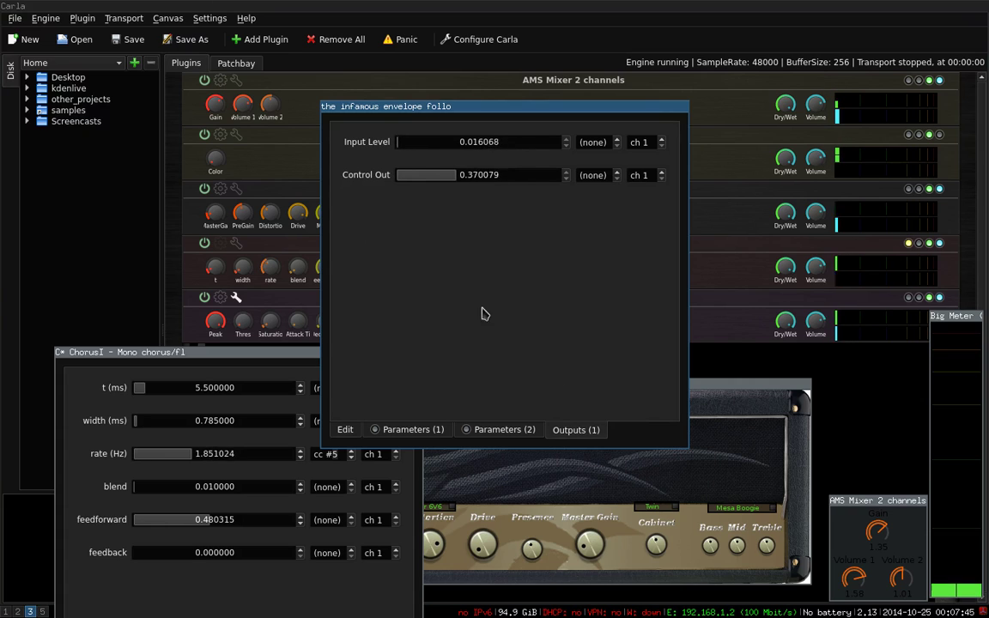
click(501, 430)
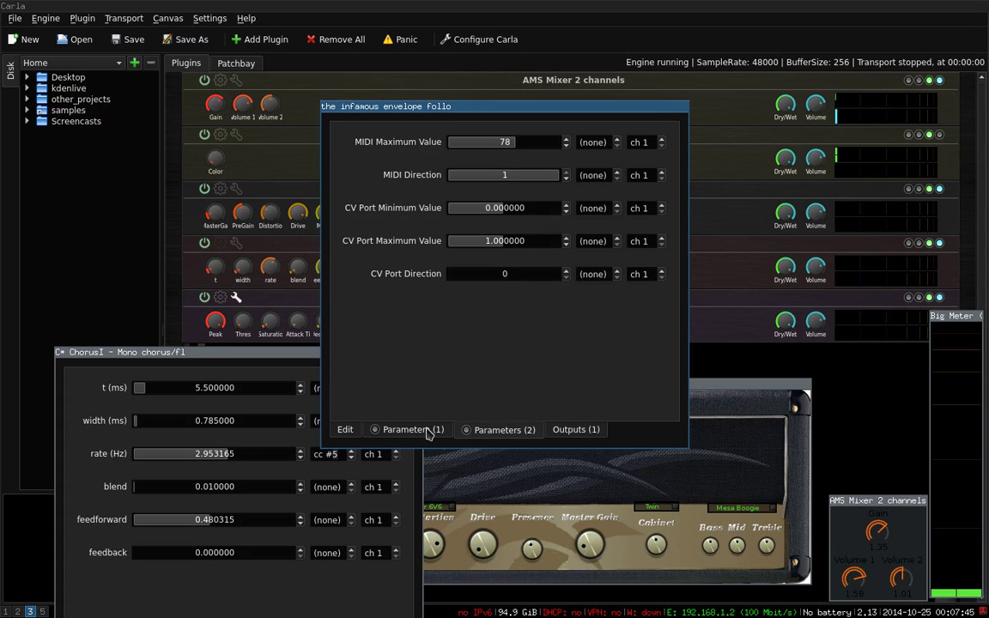
click(429, 431)
click(469, 431)
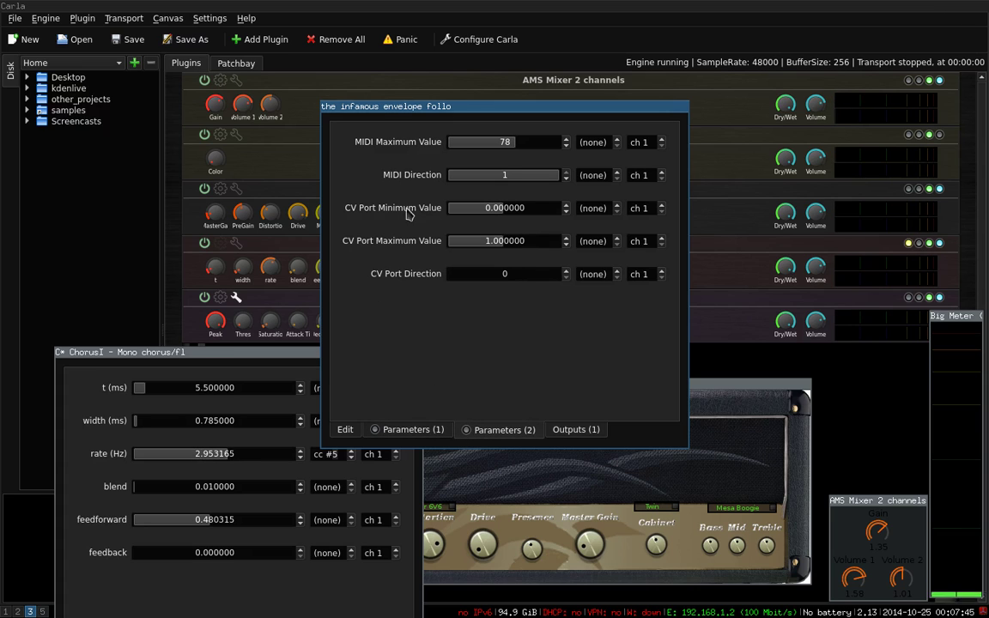
Move ChorusI back up, preview and close the envelope follower's custom GUI, then switch to workspace 2.
key(Escape)
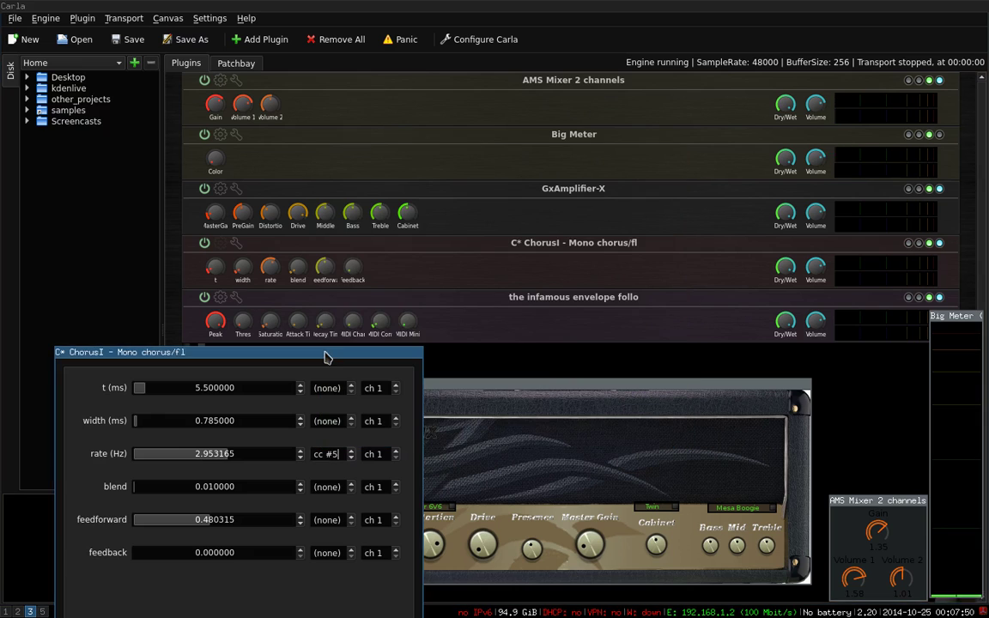
drag(326, 354, 509, 92)
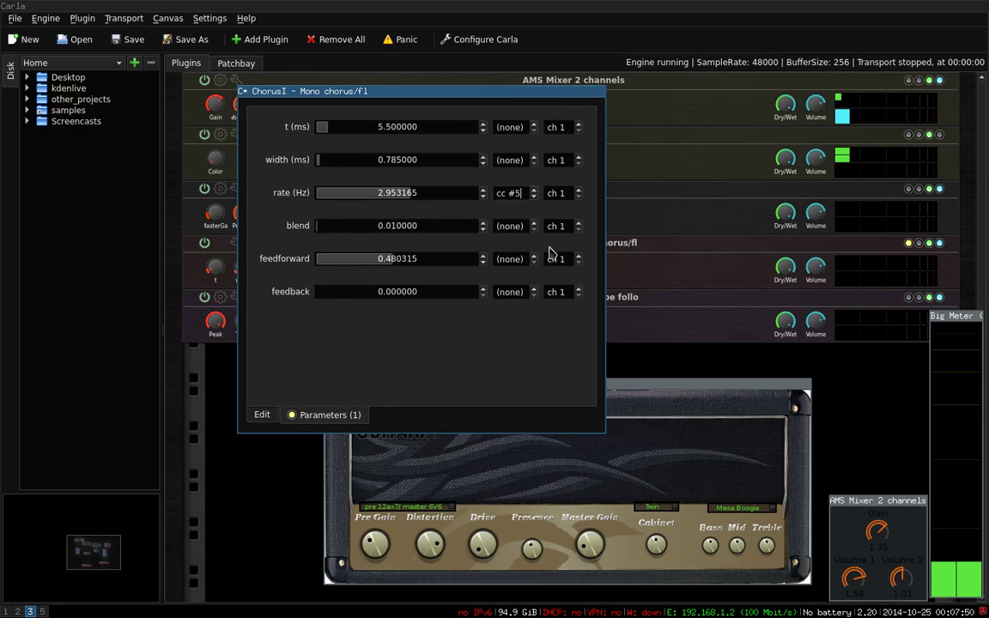
click(222, 298)
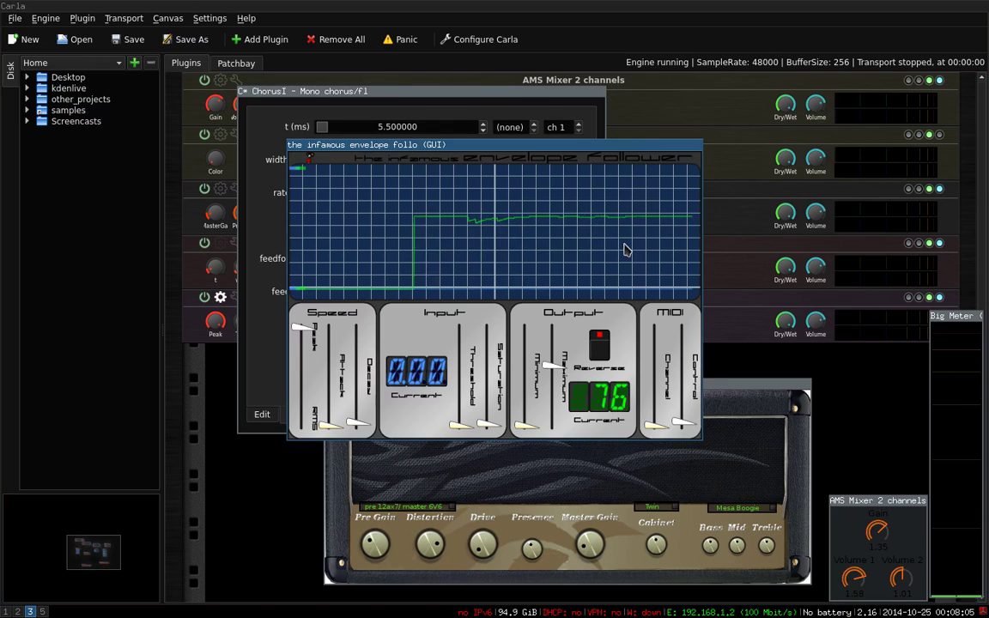
key(alt+F4)
key(alt+F4)
key(super+2)
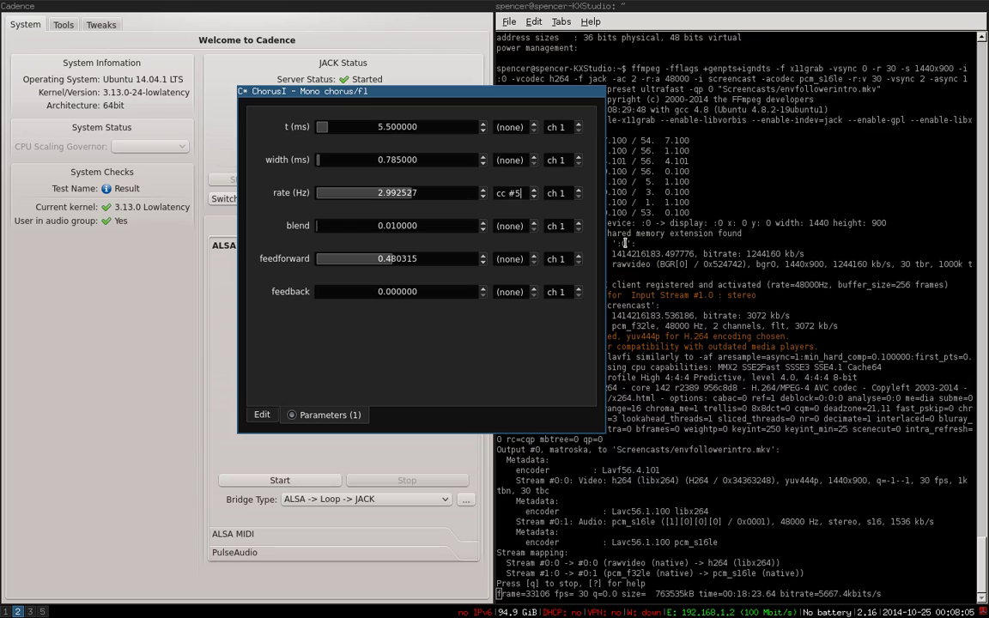